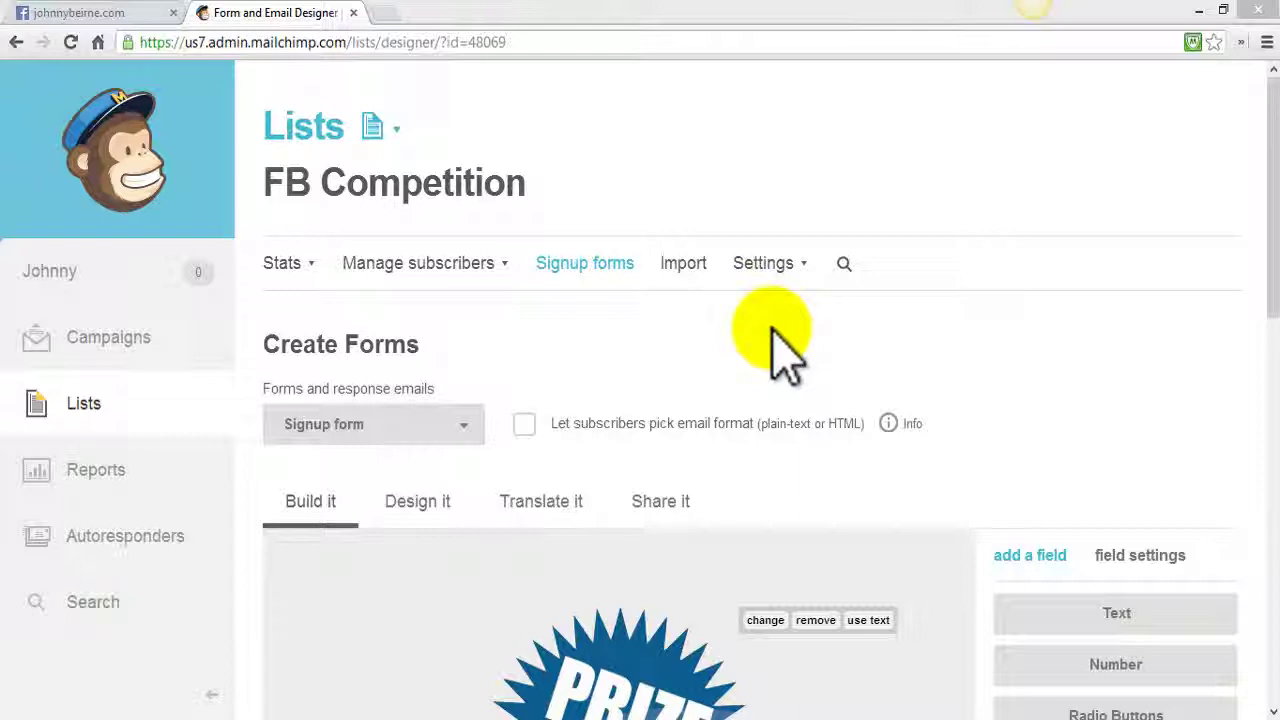
Go to the johnnybeirne.com timeline and view the current Prize Draw form on the FREE Videos tab
left_click(80, 12)
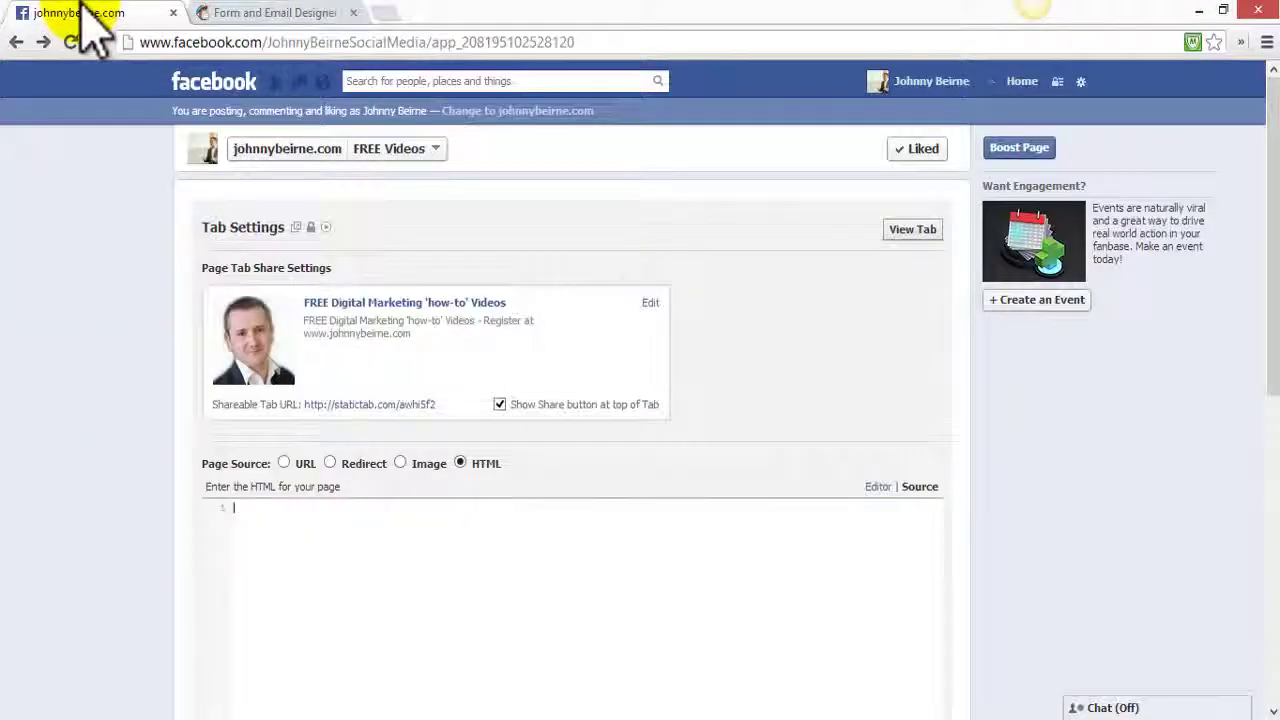
left_click(316, 160)
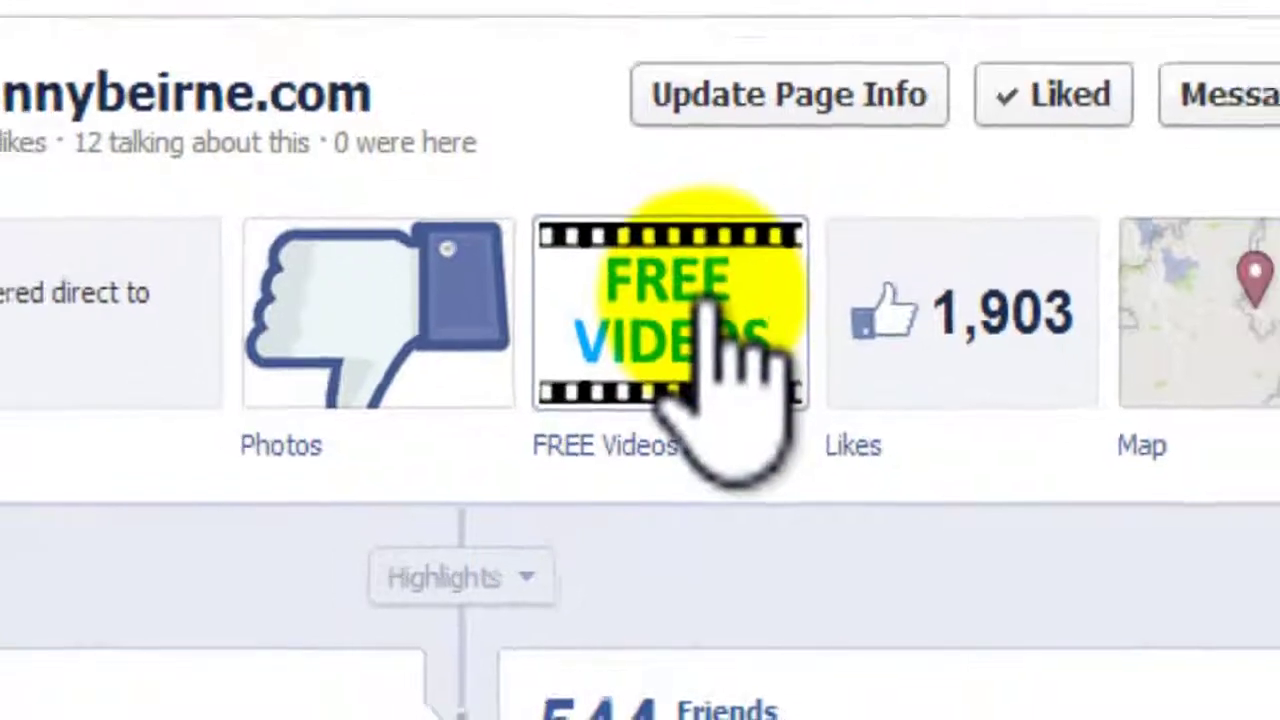
left_click(718, 275)
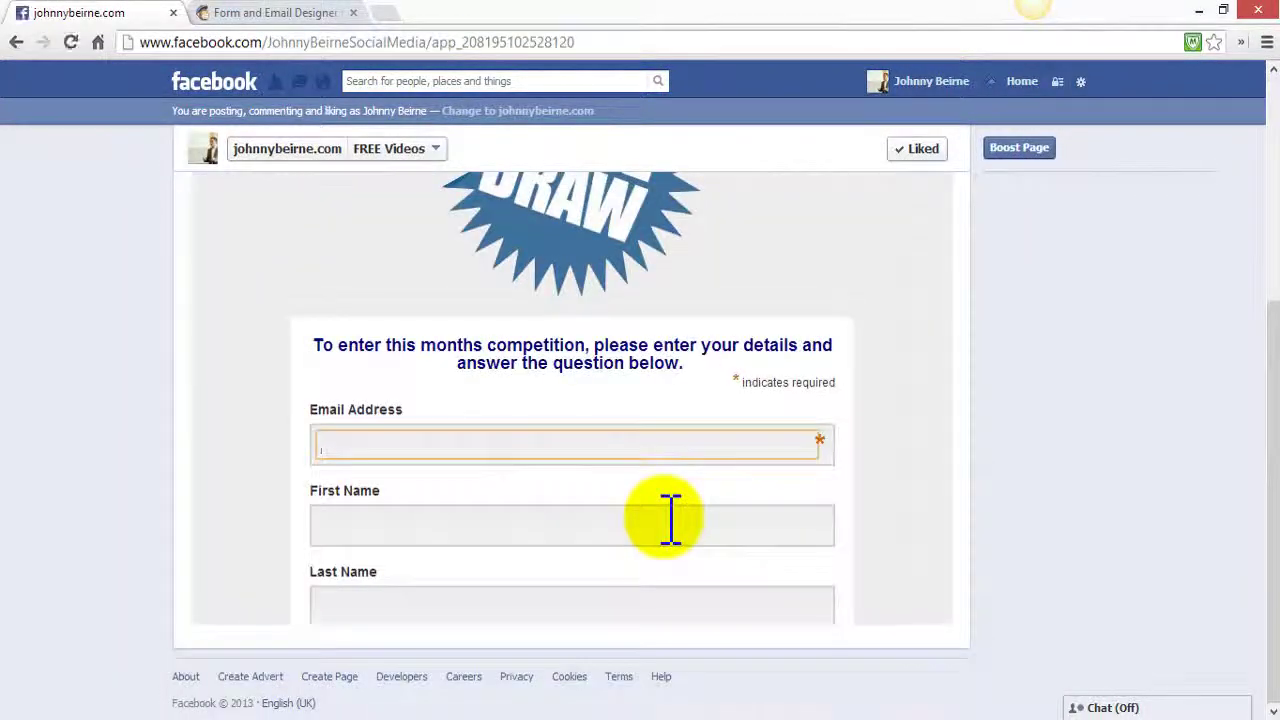
scroll(1275, 155, "up", 5)
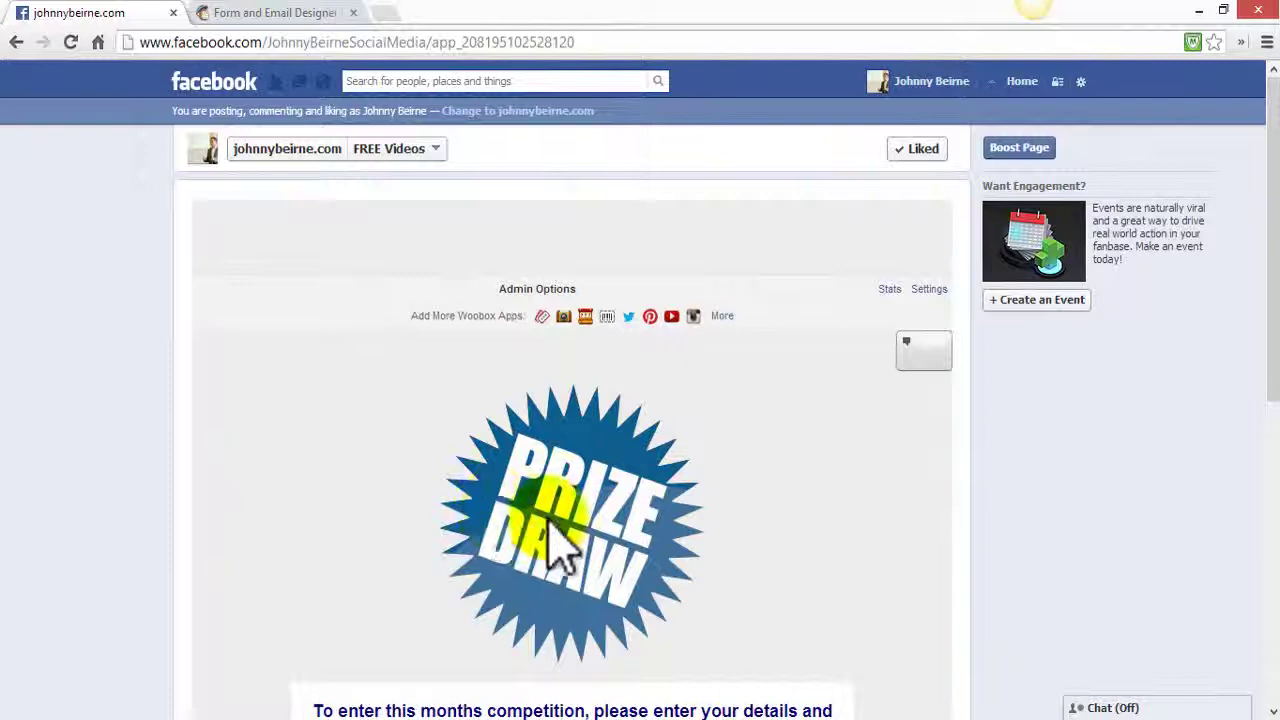
Open the FB Competition list's signup form builder and review the Prize Draw form with its Blue/Red/Green question
left_click(282, 14)
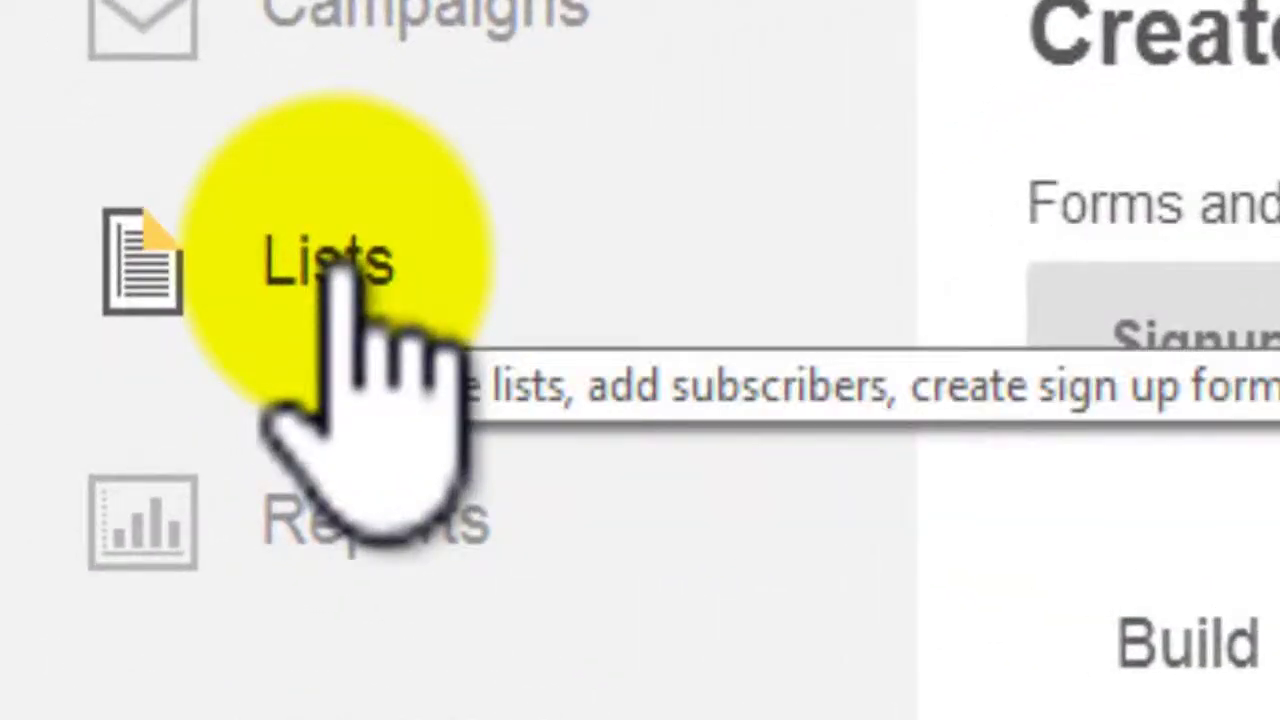
left_click(332, 266)
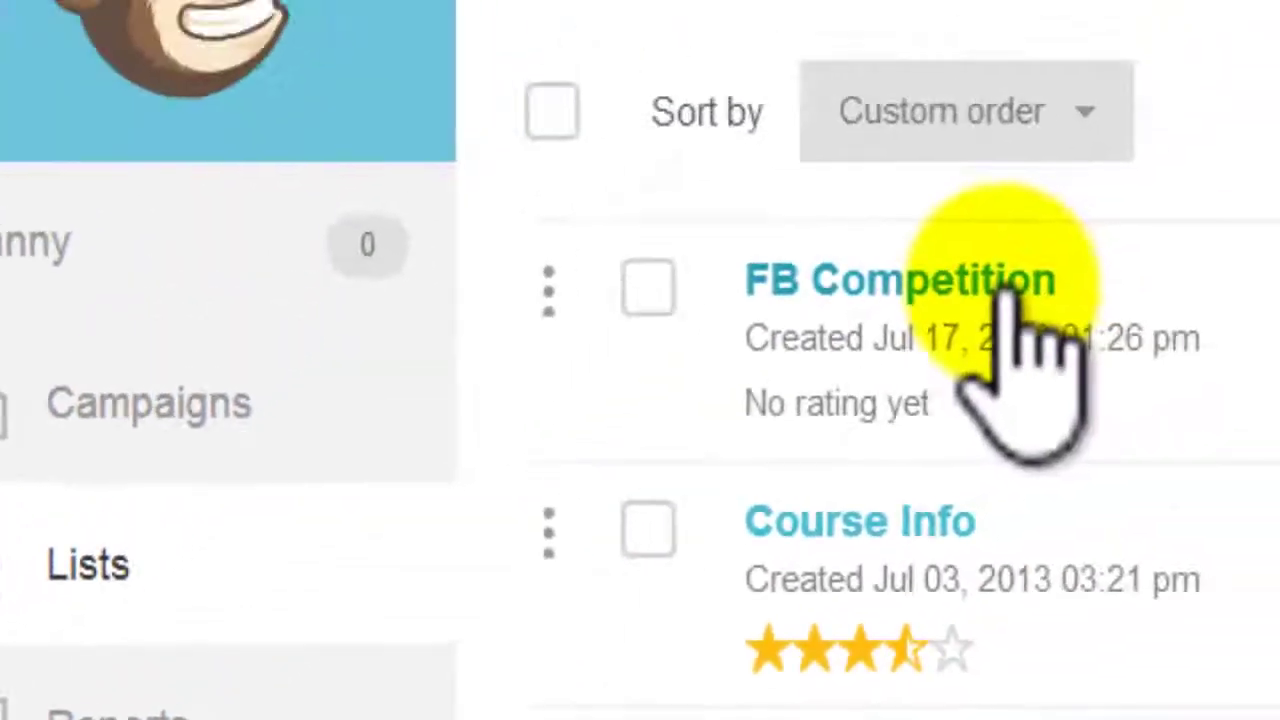
left_click(966, 334)
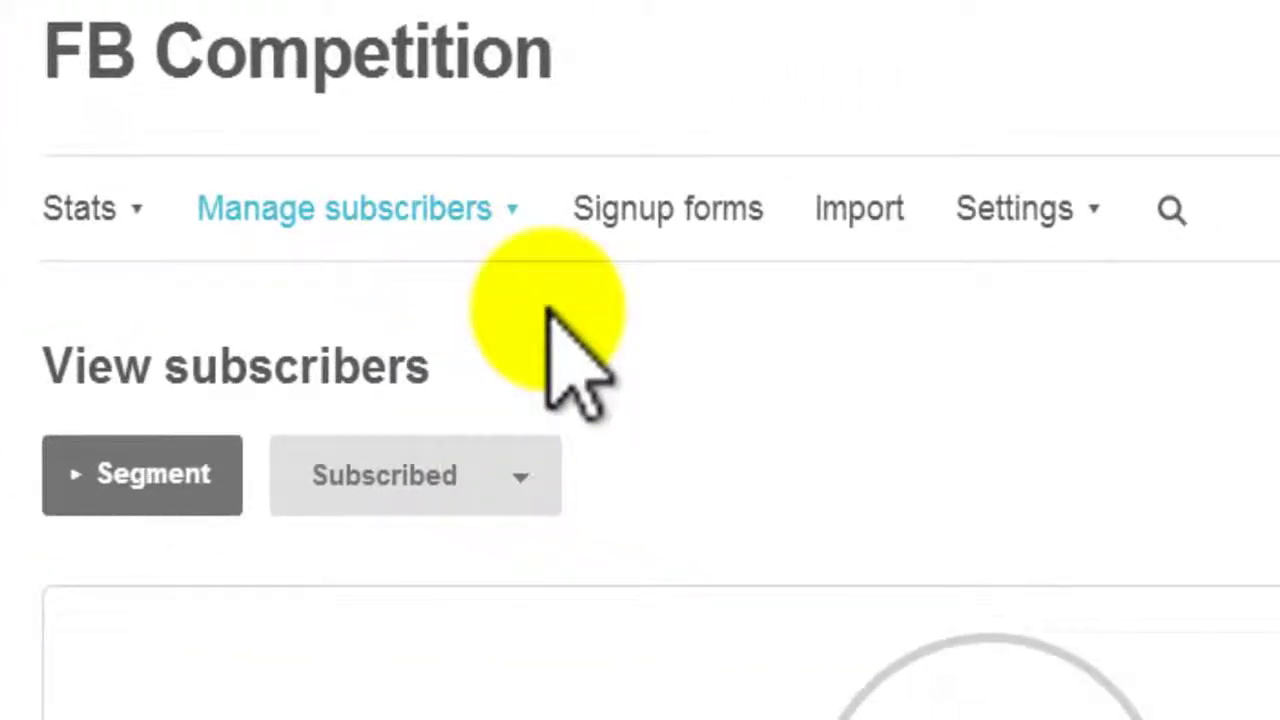
left_click(692, 225)
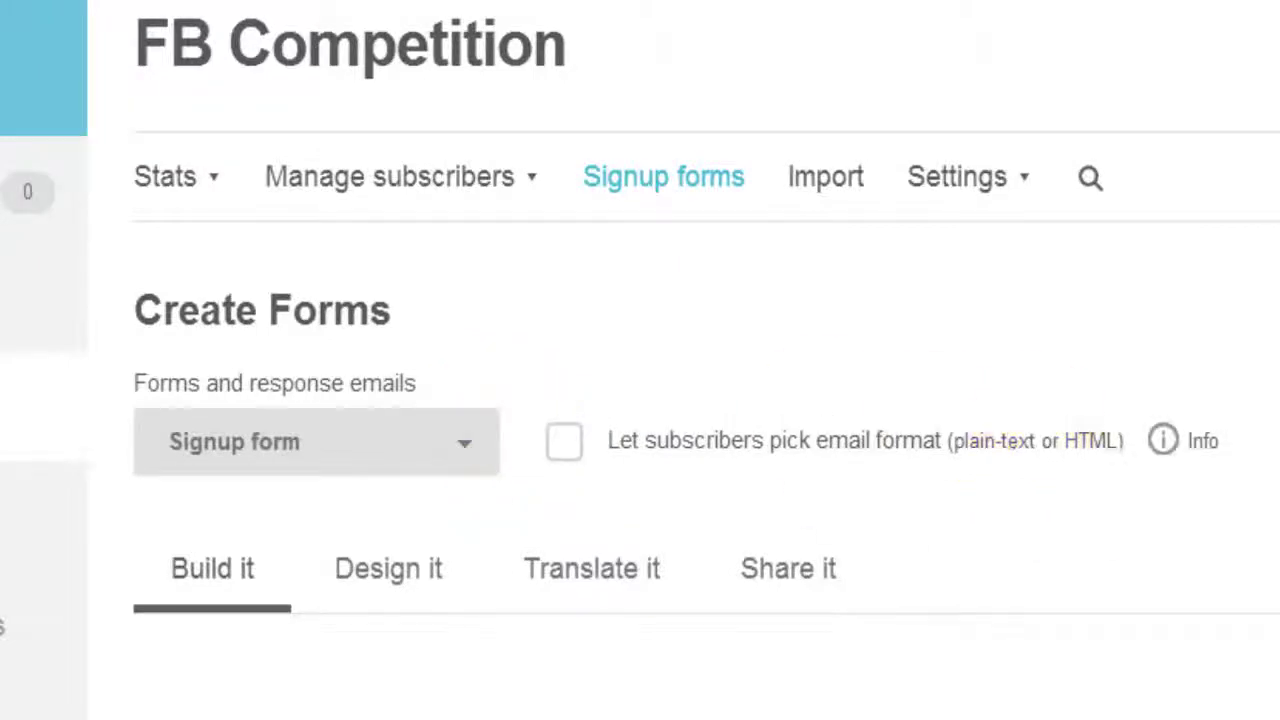
scroll(510, 450, "down", 3)
scroll(706, 400, "down", 9)
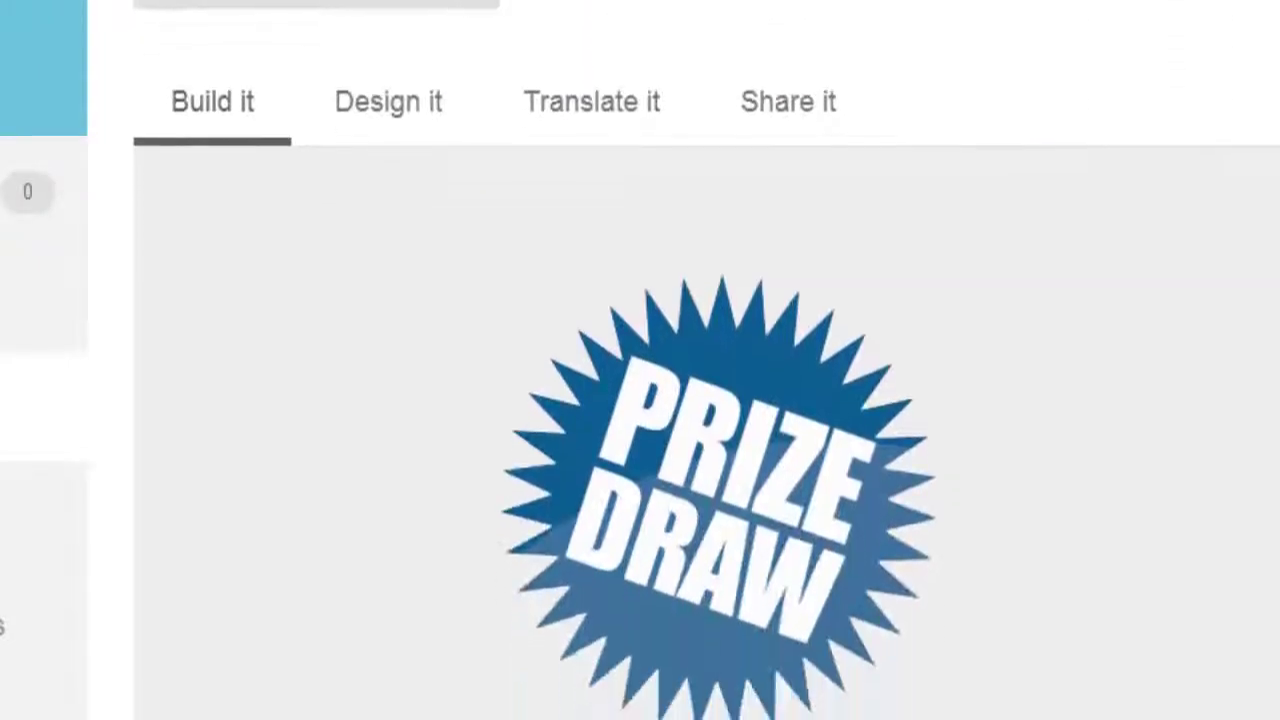
scroll(720, 400, "down", 5)
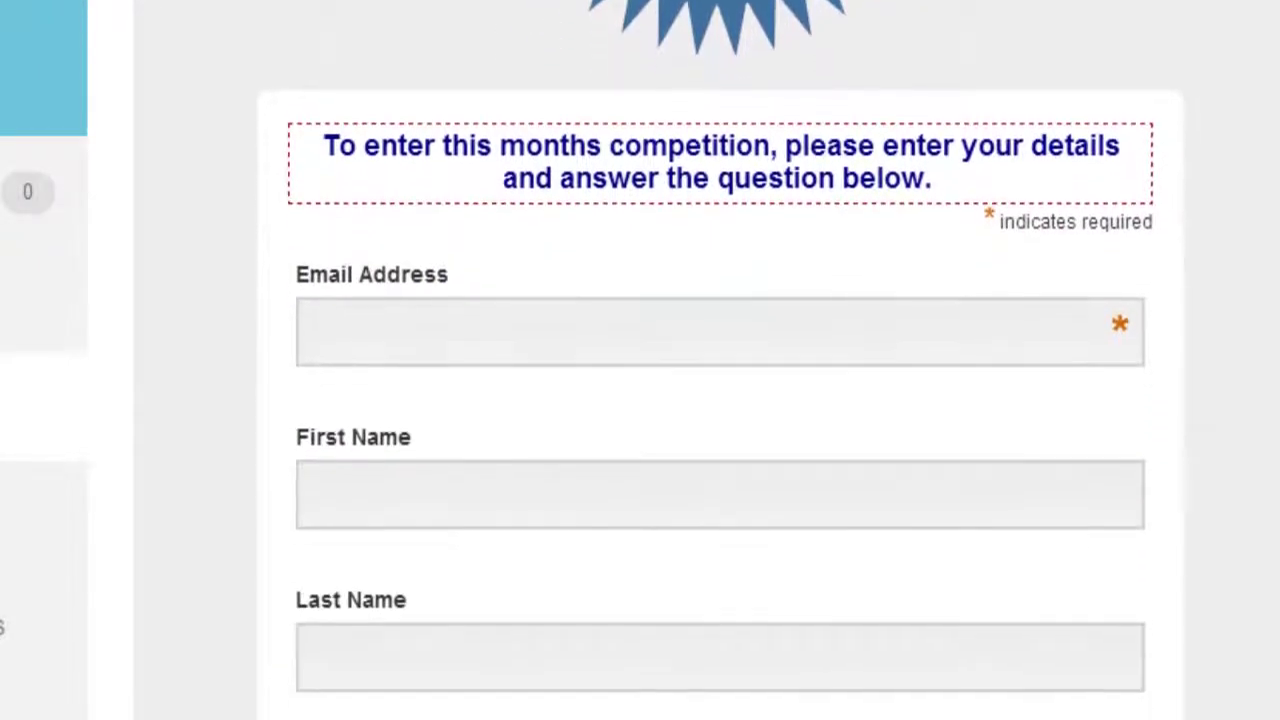
scroll(720, 400, "up", 15)
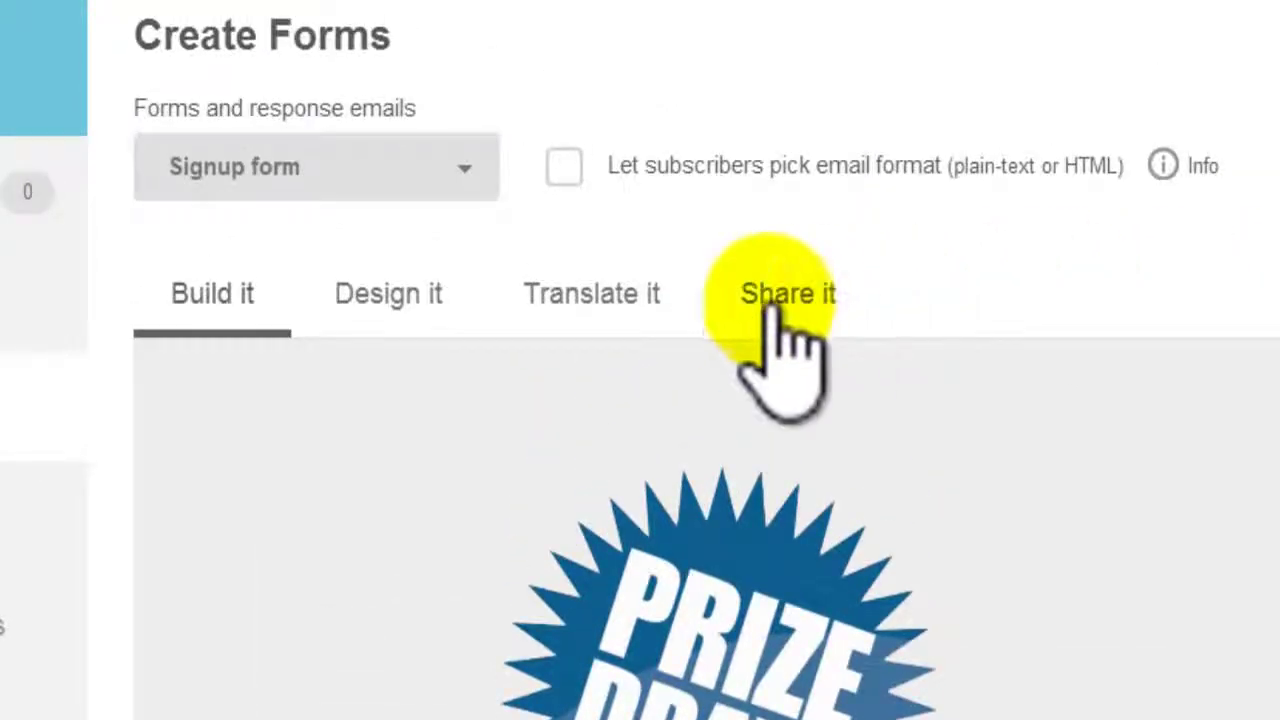
Open the Subscribe Form URL from the Share it options and review the hosted Prize Draw form
left_click(780, 300)
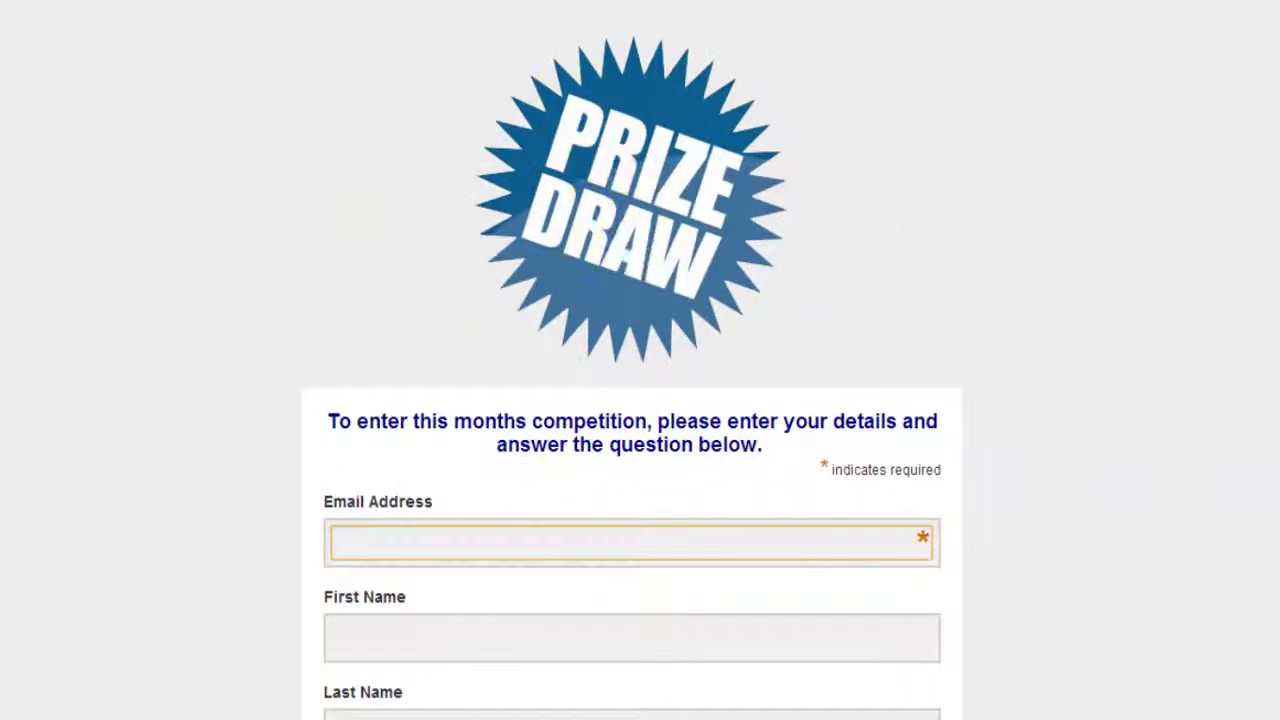
scroll(632, 400, "down", 5)
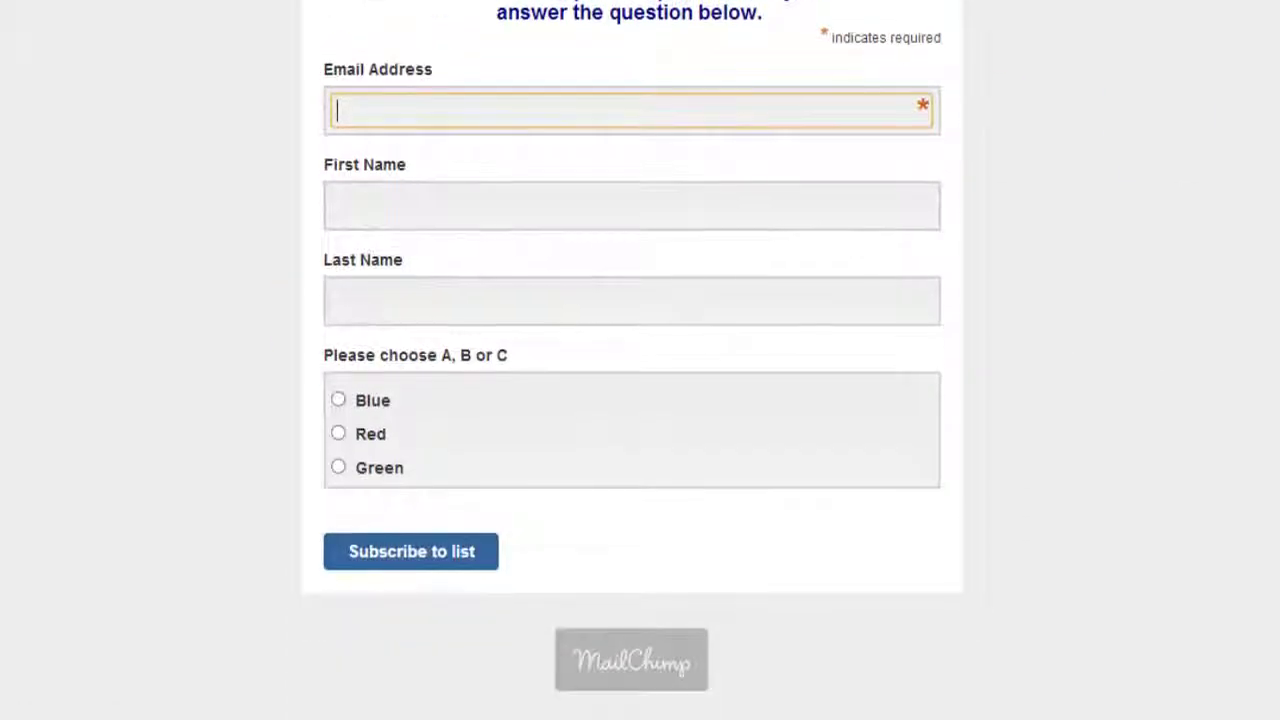
scroll(632, 400, "up", 5)
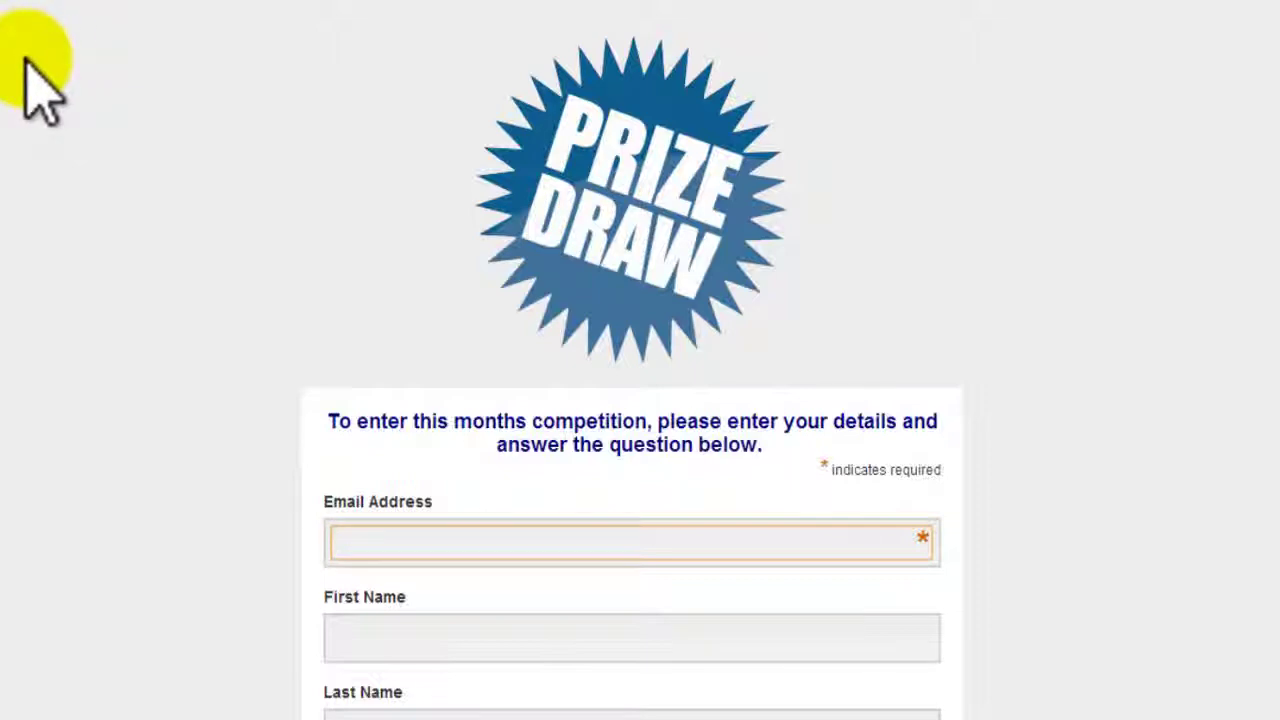
Open the Prize Draw form page's HTML source in a view-source tab
right_click(38, 88)
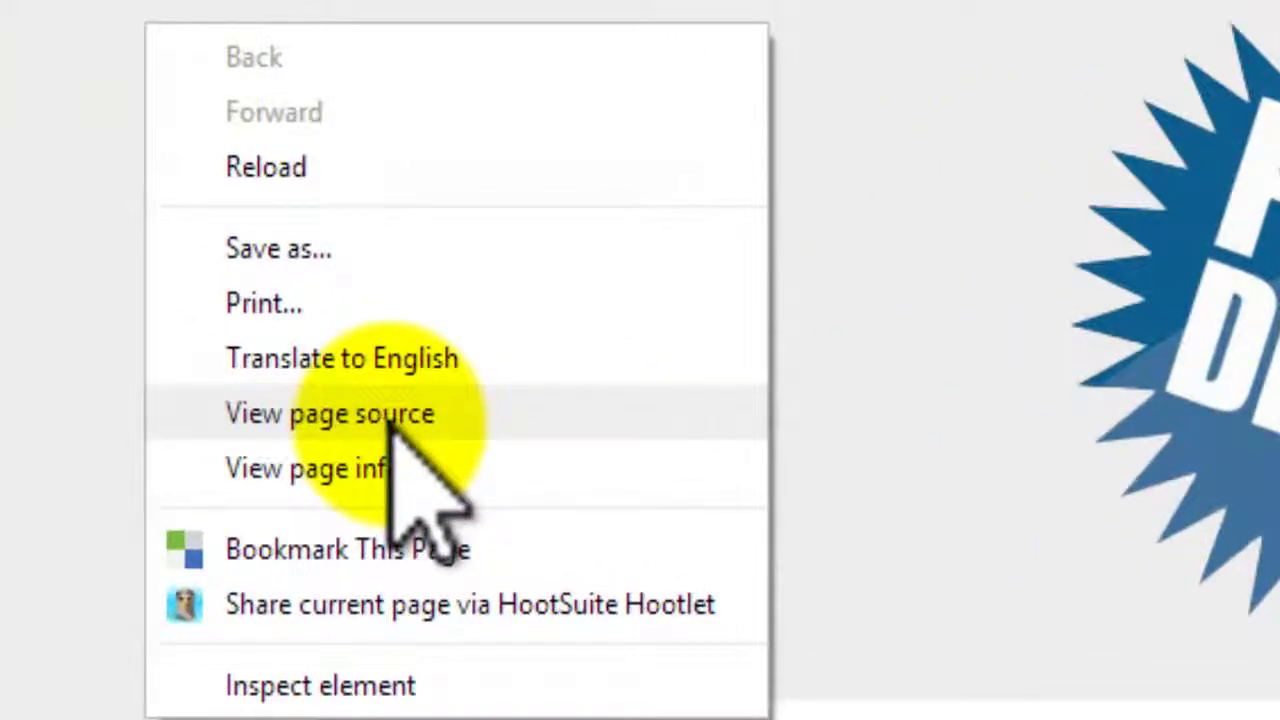
left_click(395, 420)
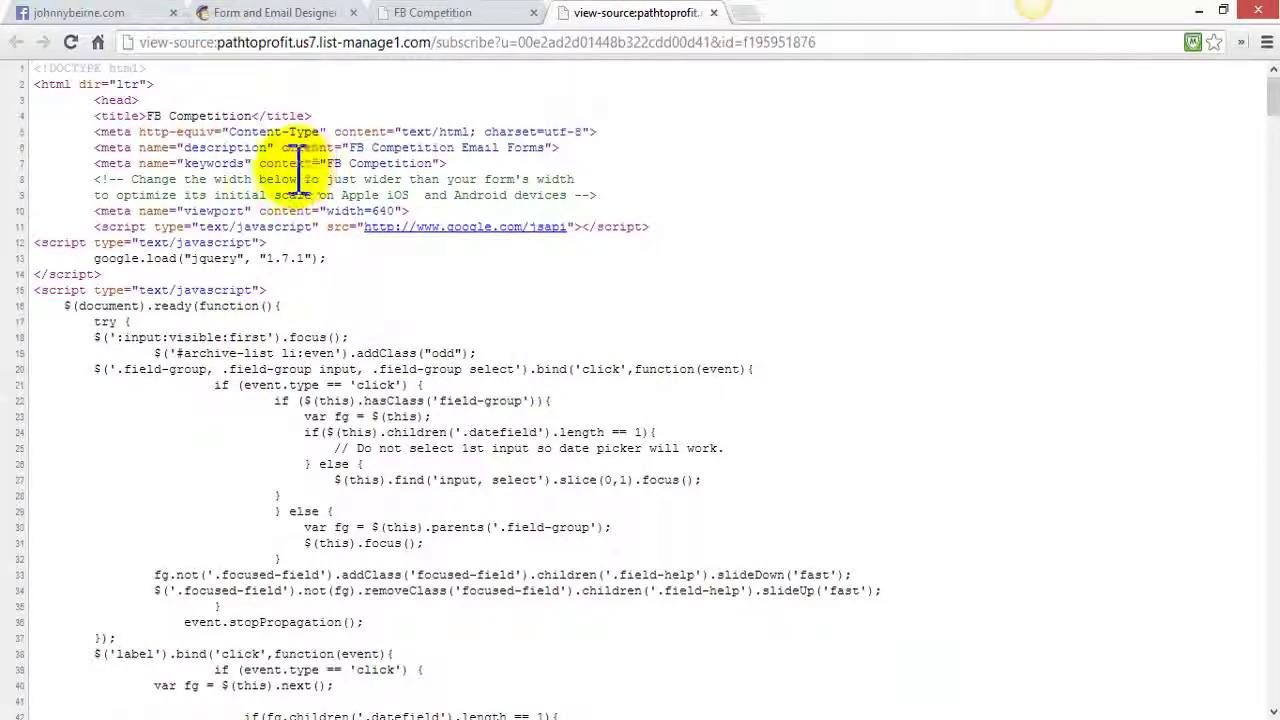
left_click(435, 13)
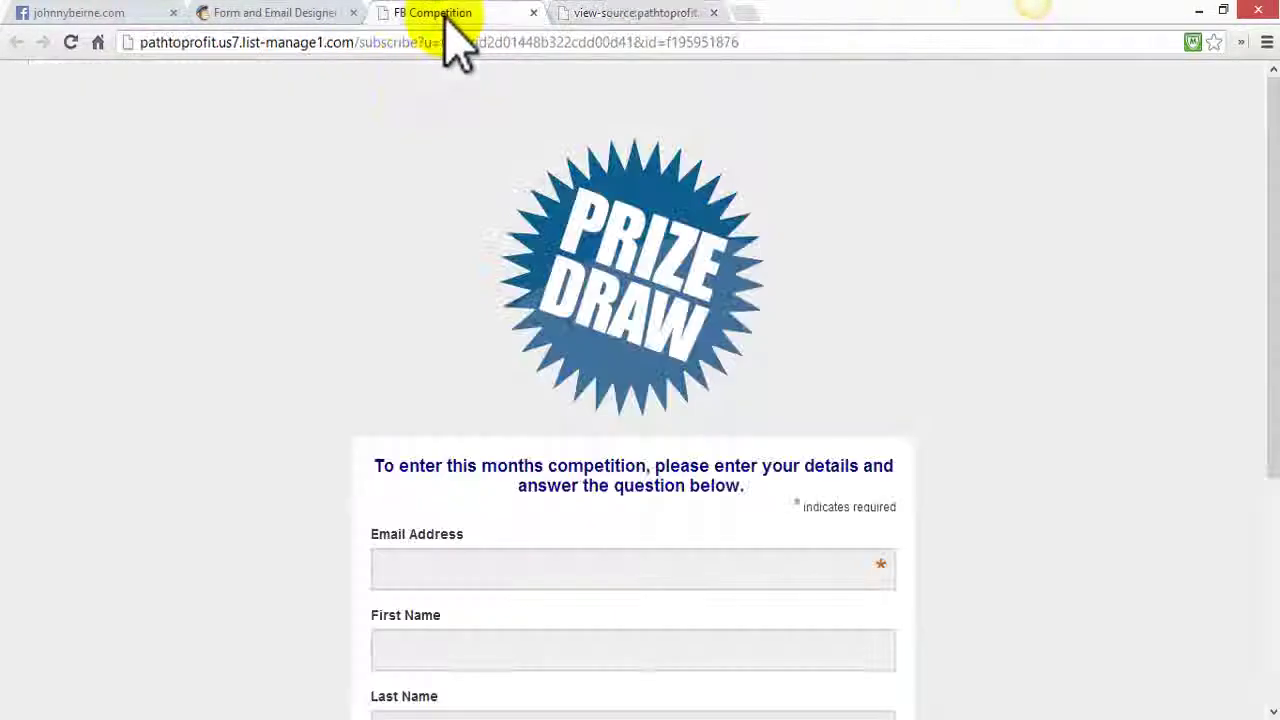
left_click(285, 13)
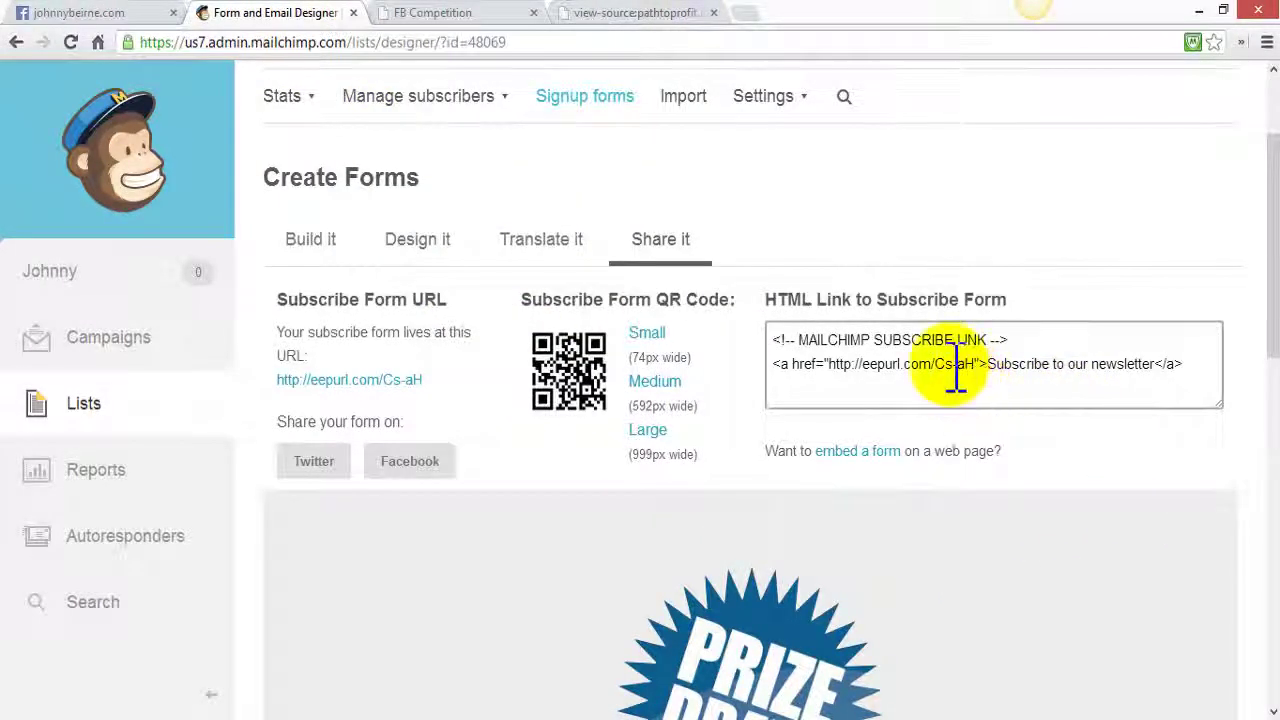
left_click(632, 13)
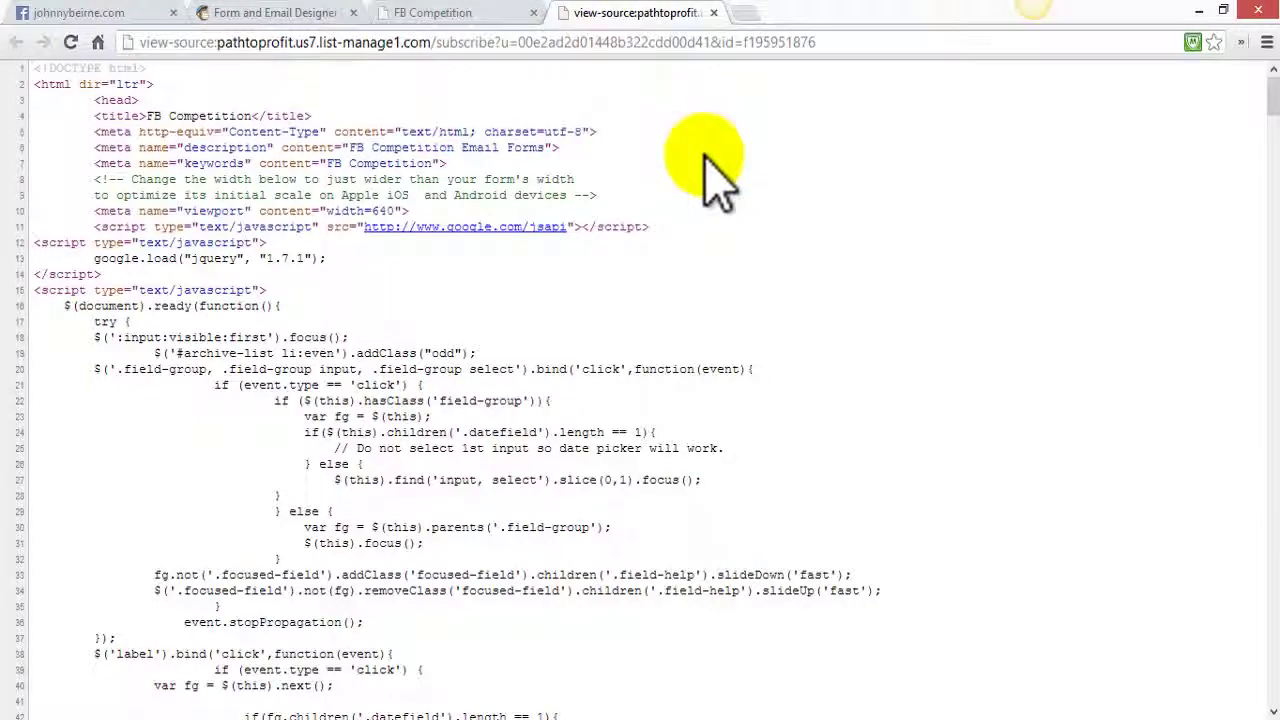
Select all of the page source code and copy it
key("ctrl+a")
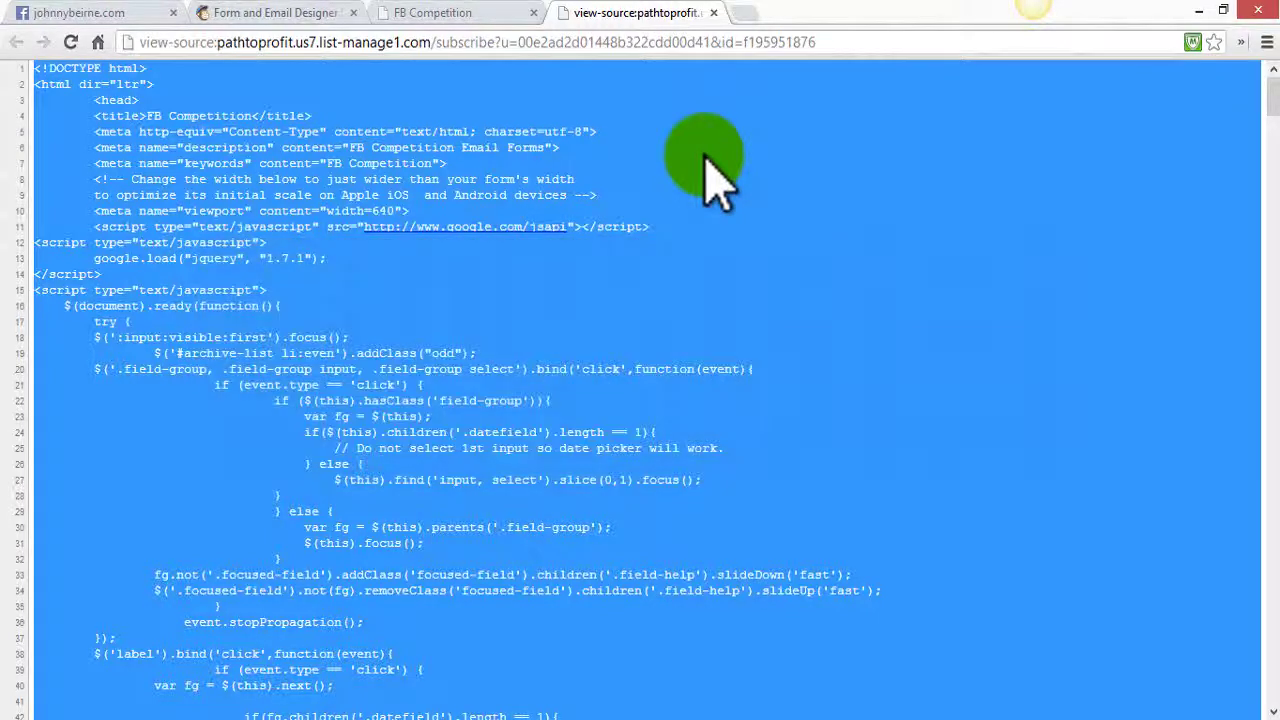
key("ctrl+v")
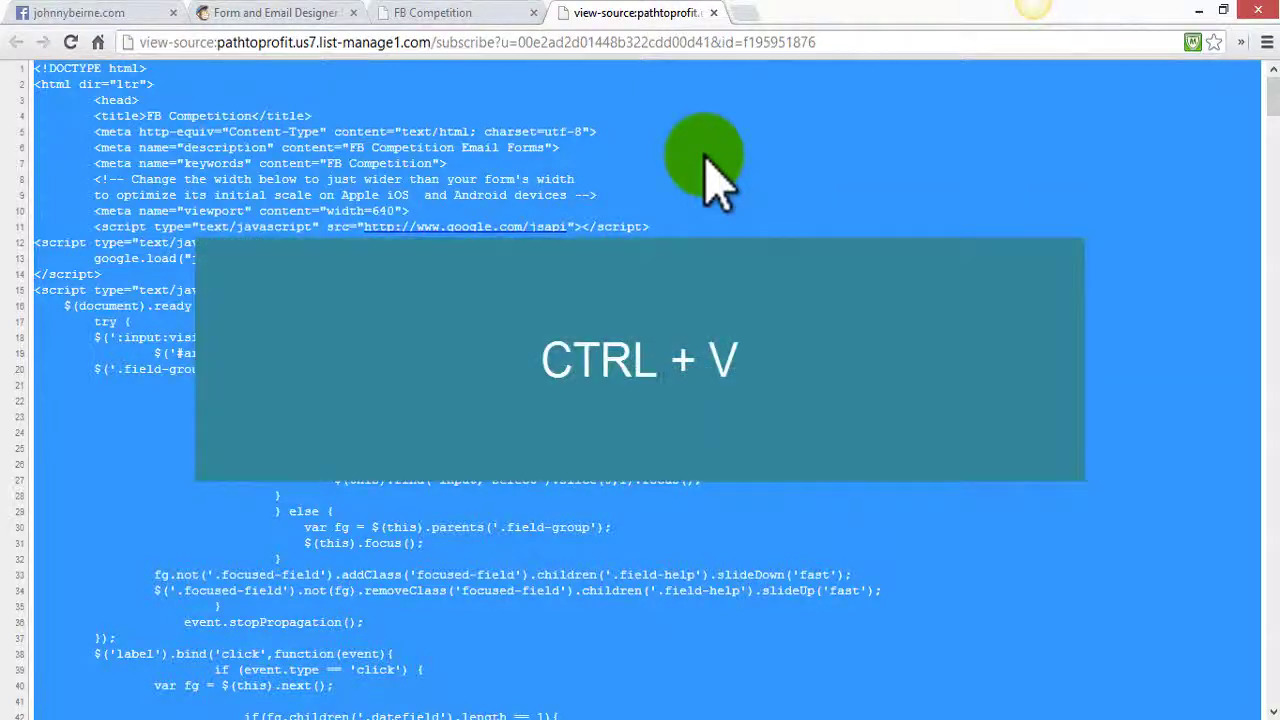
right_click(706, 157)
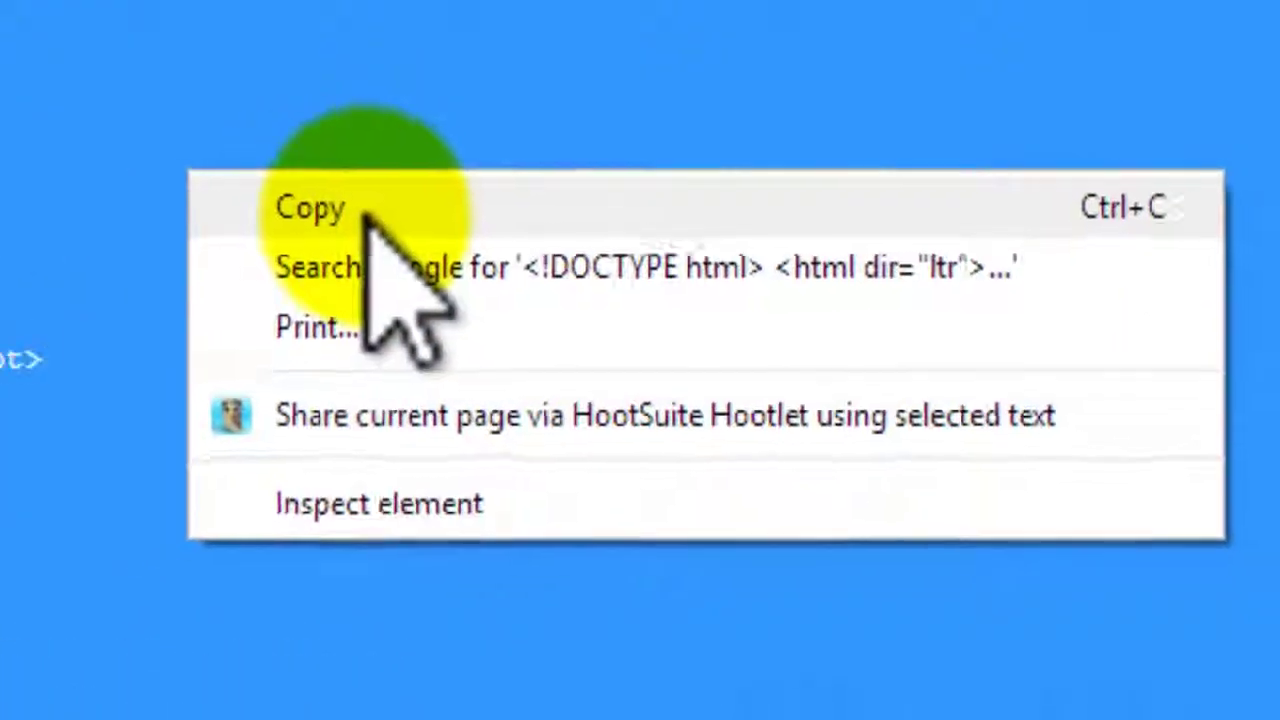
left_click(363, 213)
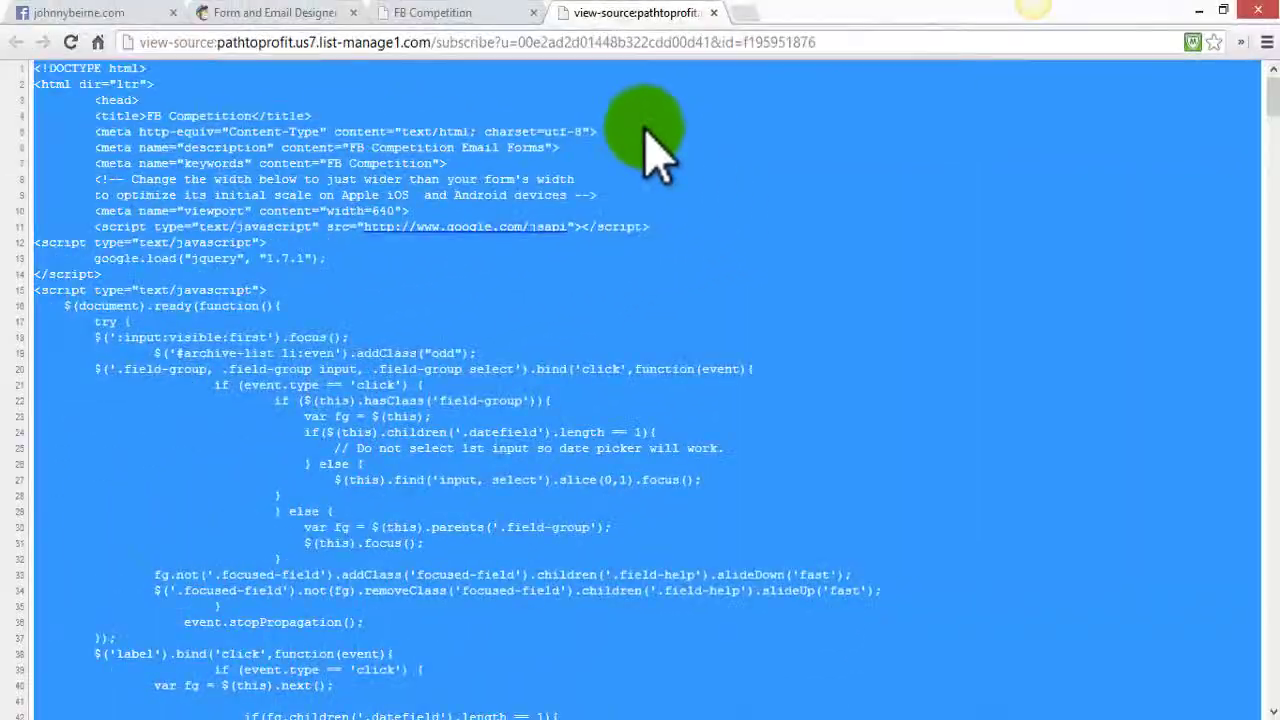
Delete the Woobox Source box's old HTML and paste in the MailChimp signup form code
left_click(134, 14)
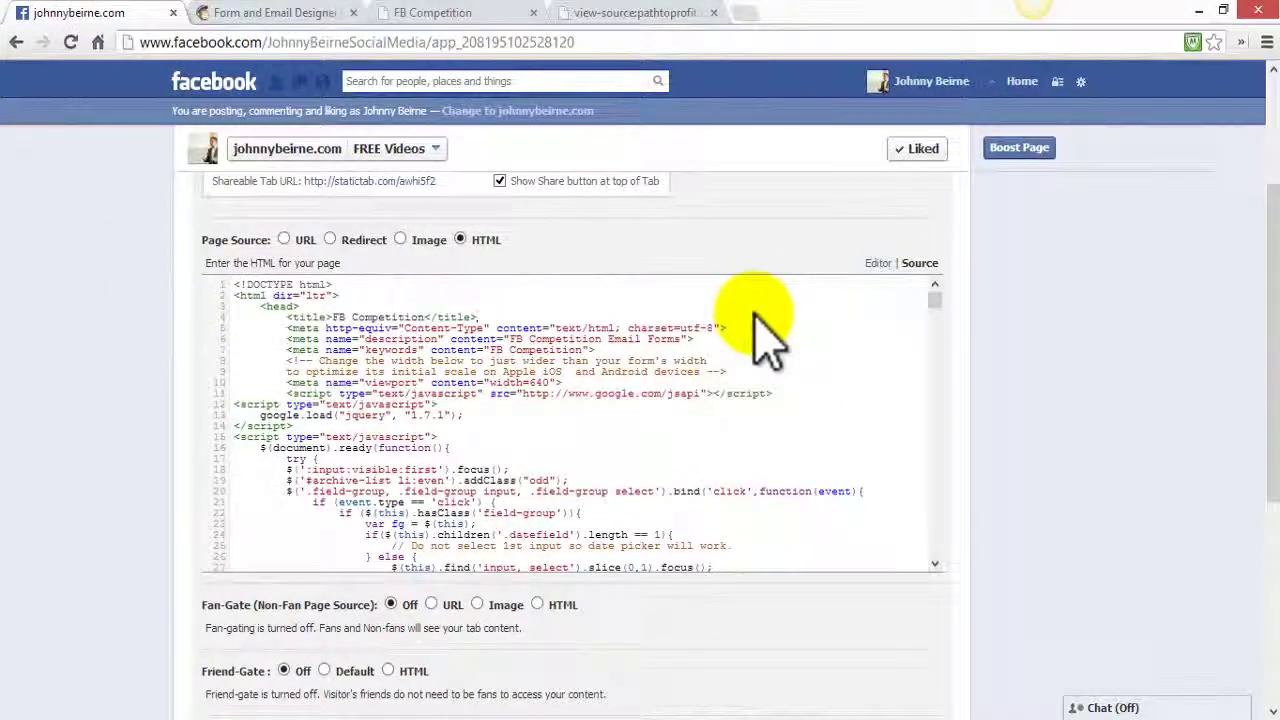
key("ctrl+a")
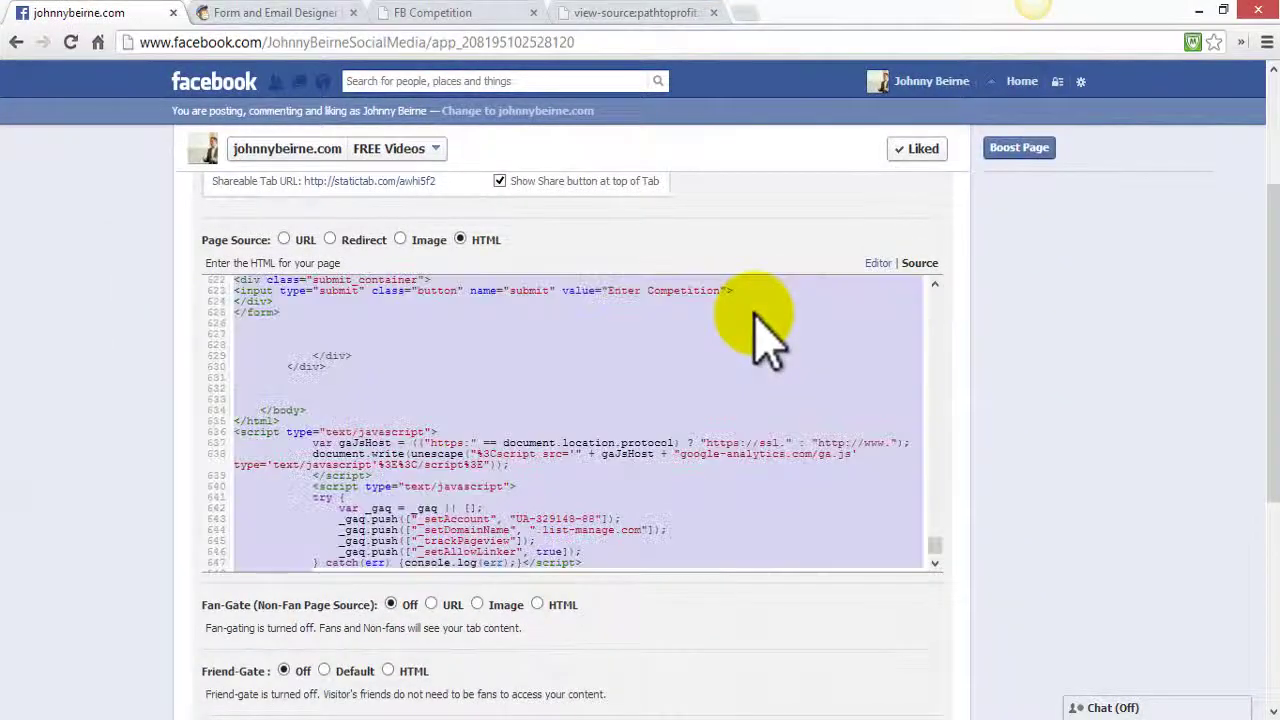
key("BackSpace")
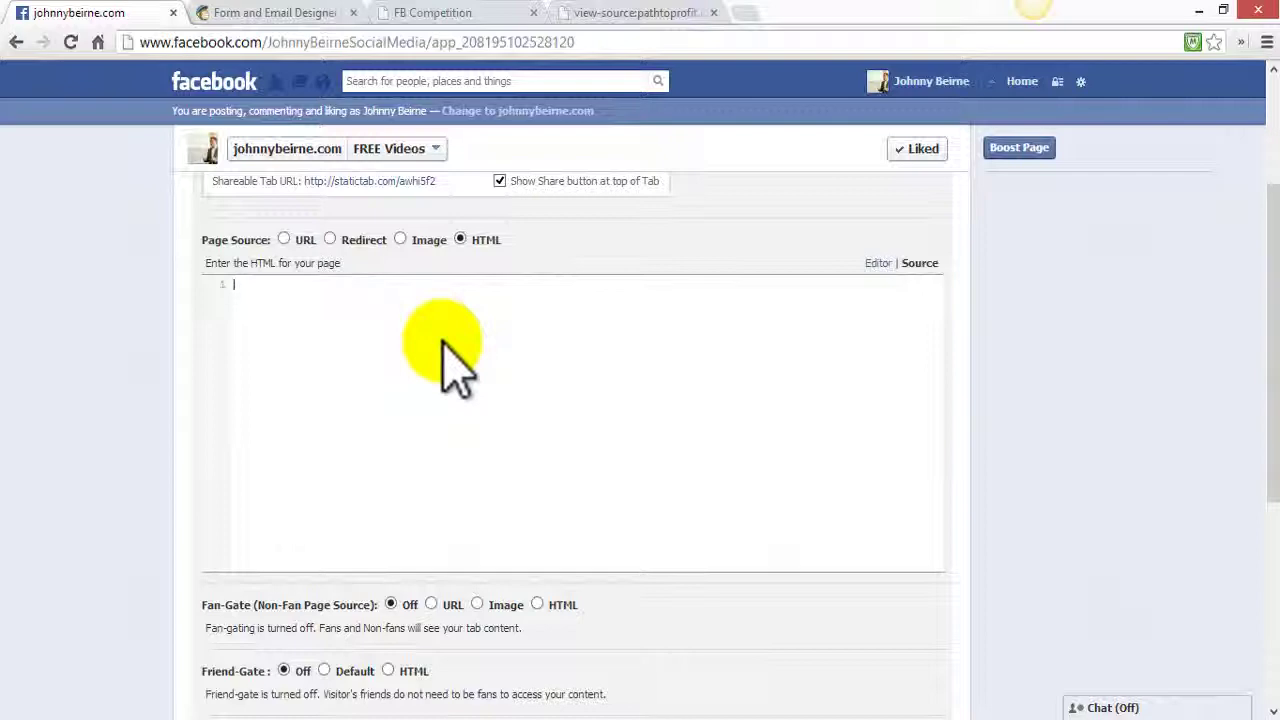
right_click(455, 365)
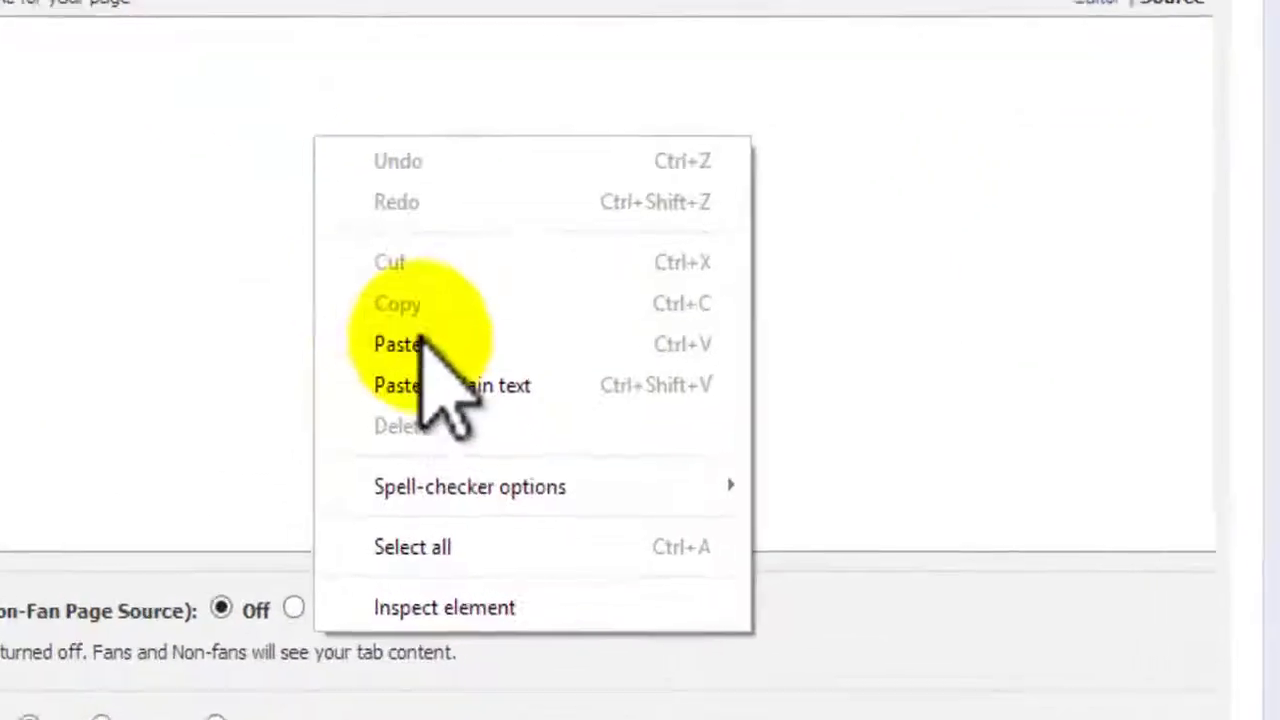
left_click(490, 472)
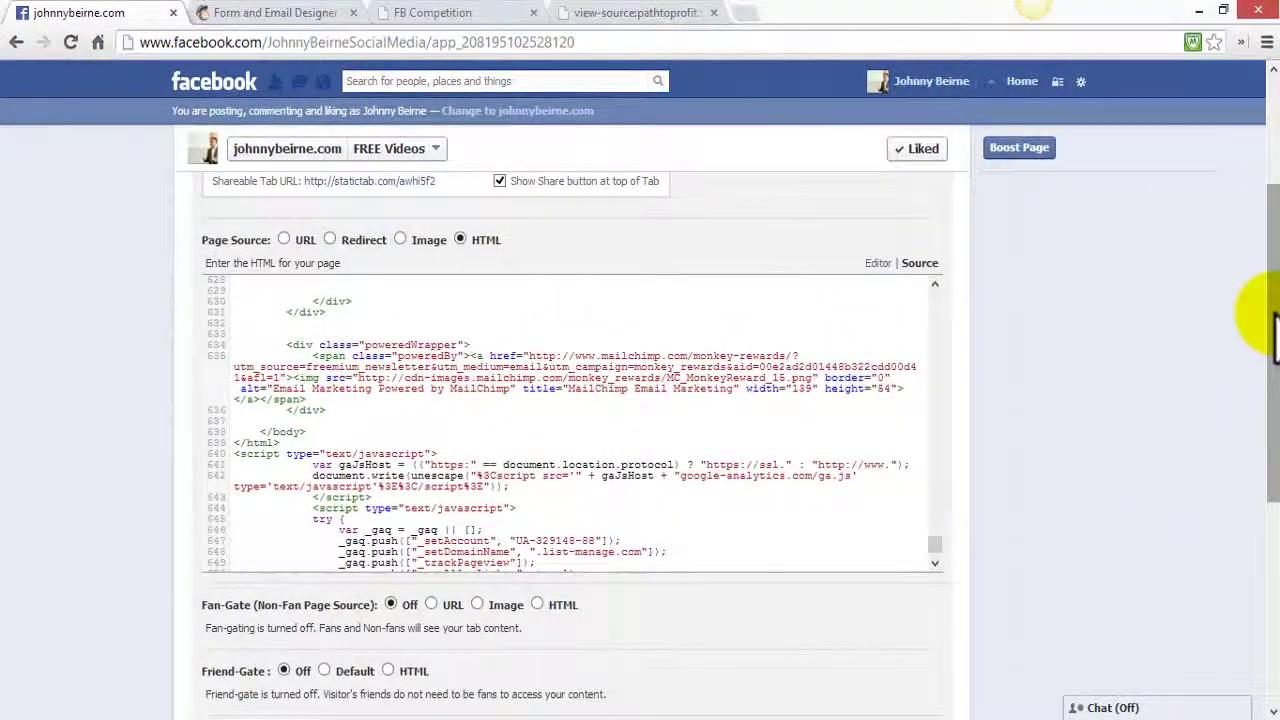
left_click_drag(1266, 323, 1258, 458)
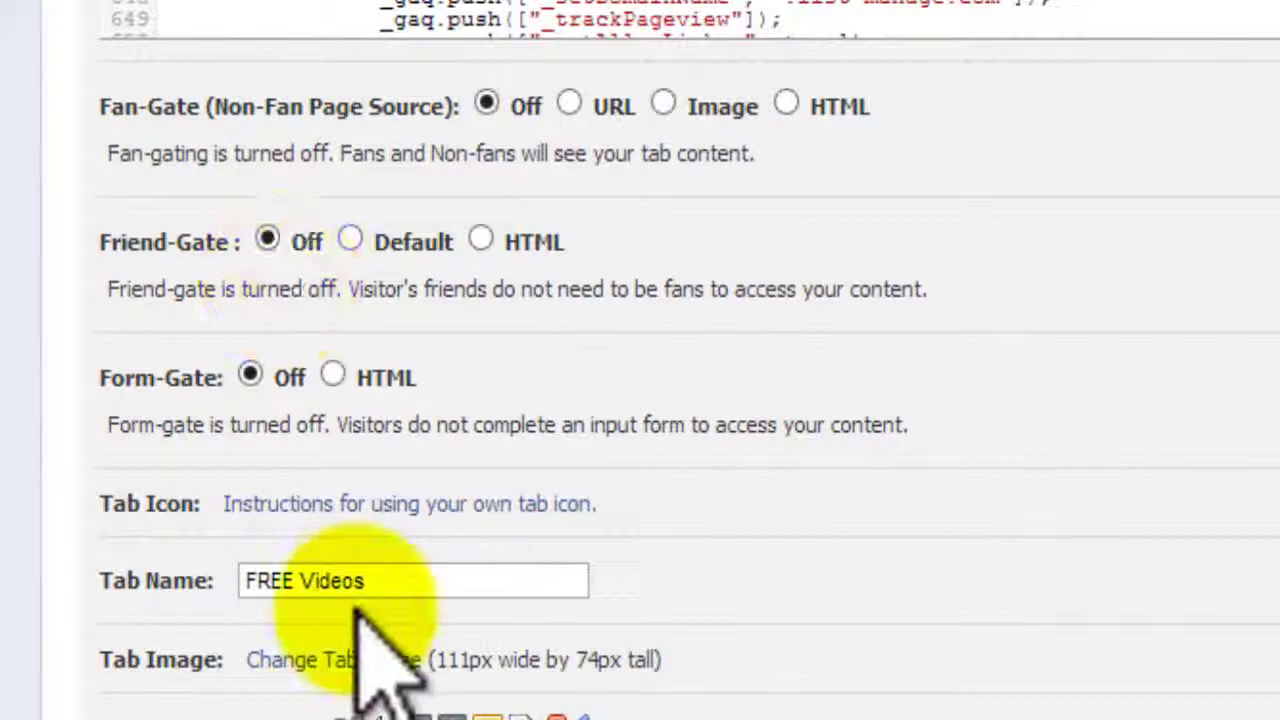
Save the tab settings and check the MailChimp Prize Draw form now showing on the FREE Videos tab
left_click_drag(429, 586, 210, 577)
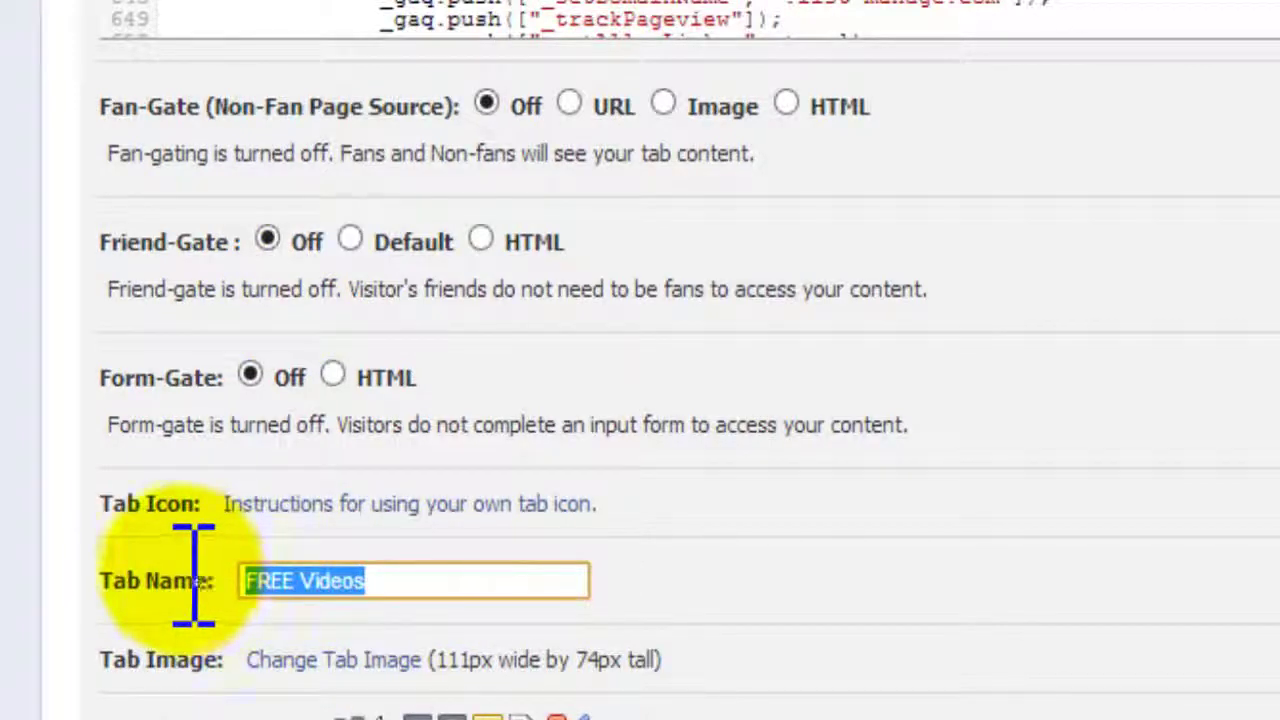
left_click(1170, 616)
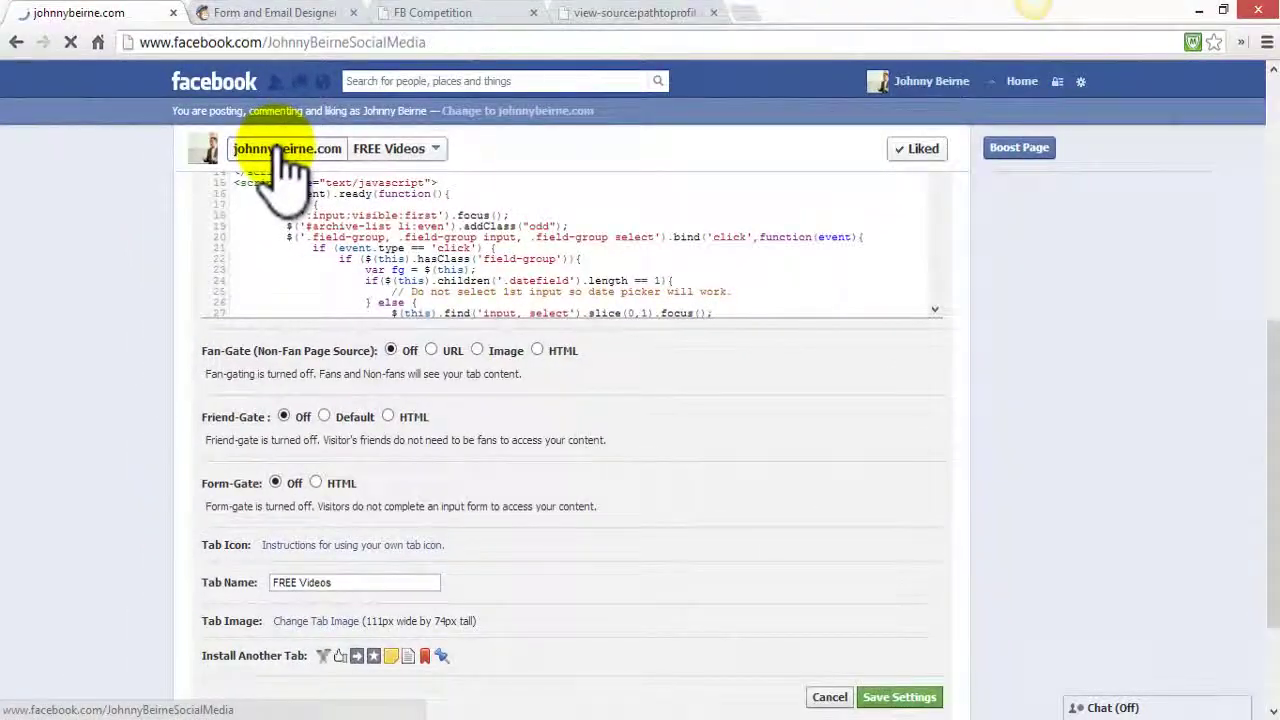
left_click(284, 160)
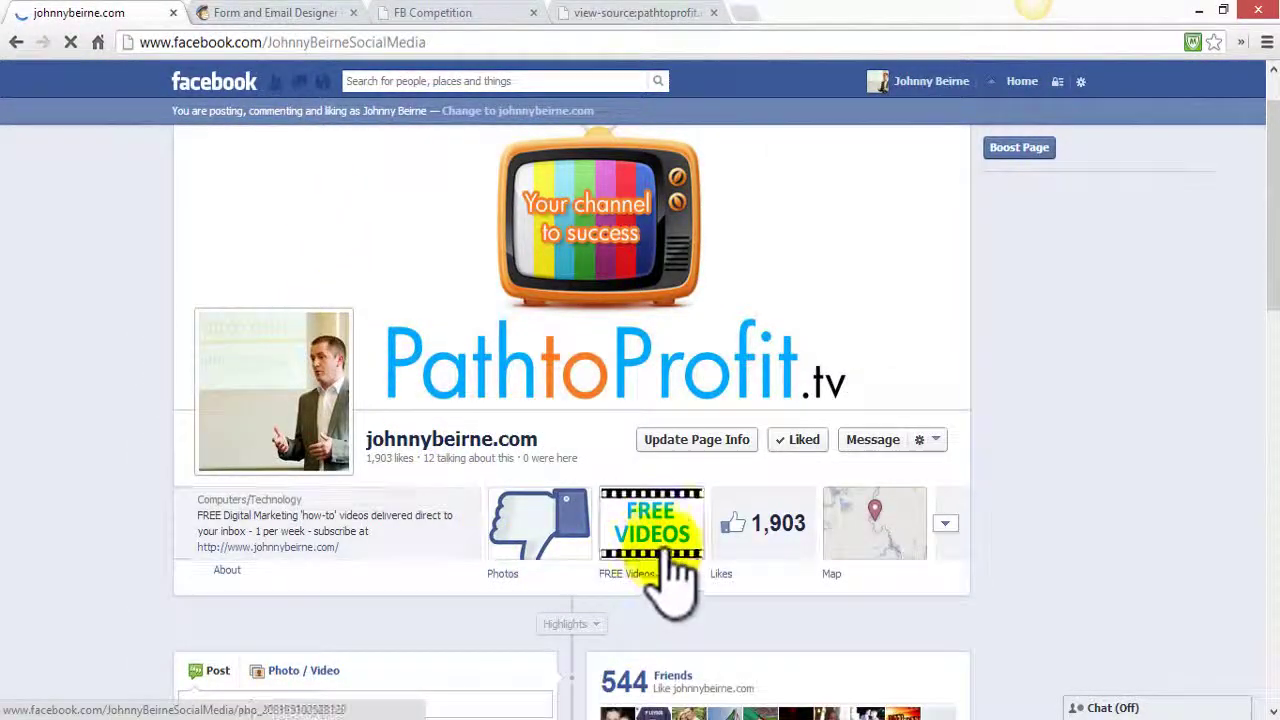
left_click(667, 545)
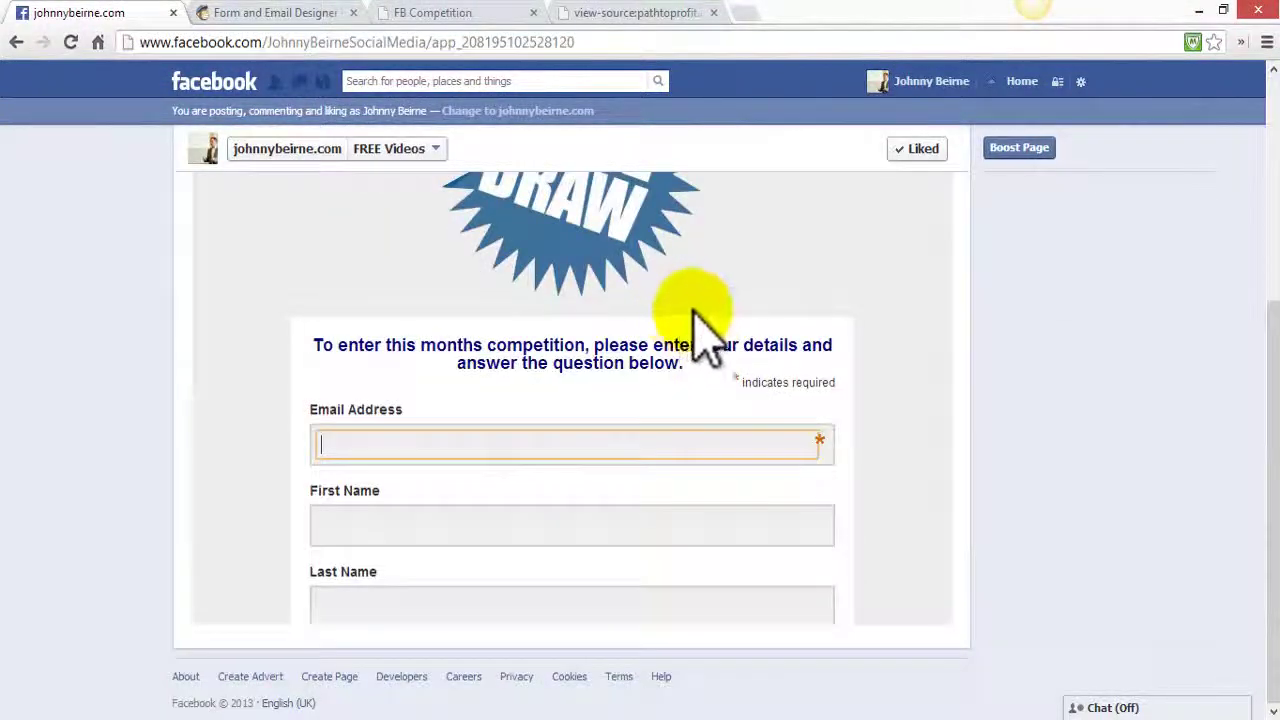
mouse_move(1270, 380)
left_mouse_down()
mouse_move(1270, 160)
mouse_move(1270, 455)
left_mouse_up()
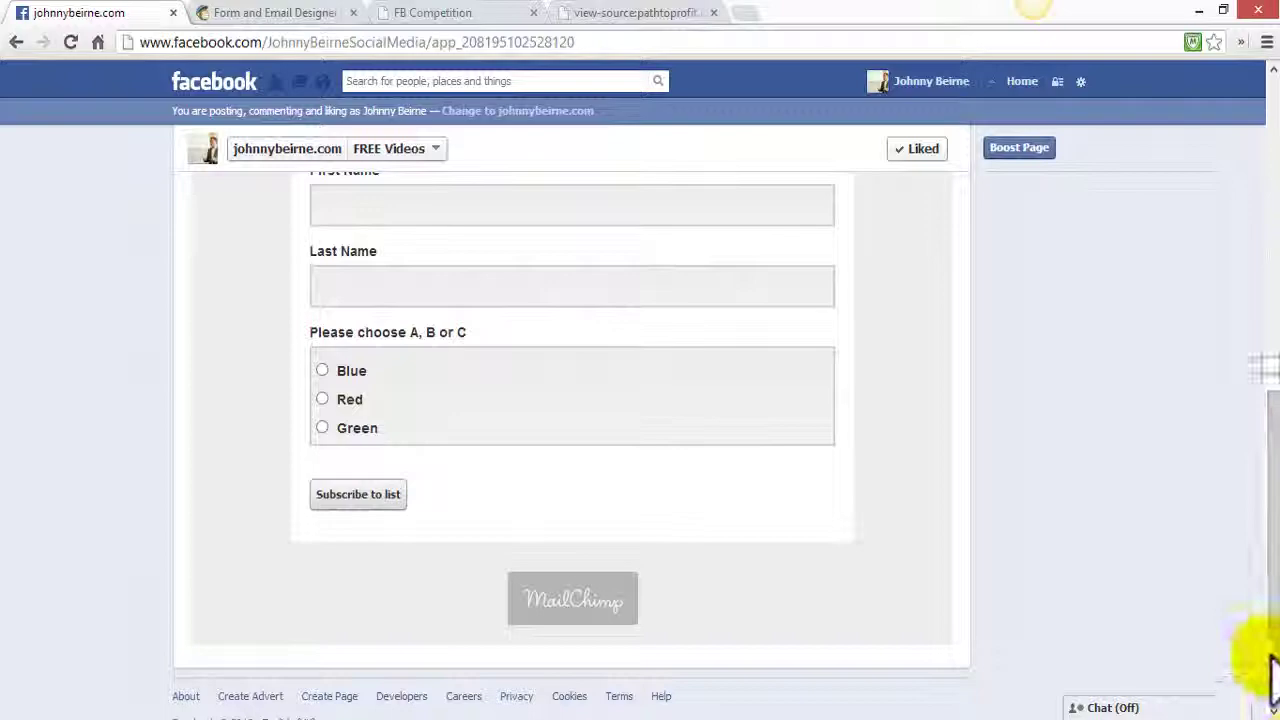
mouse_move(1274, 672)
left_mouse_down()
mouse_move(1270, 277)
mouse_move(1270, 290)
left_mouse_up()
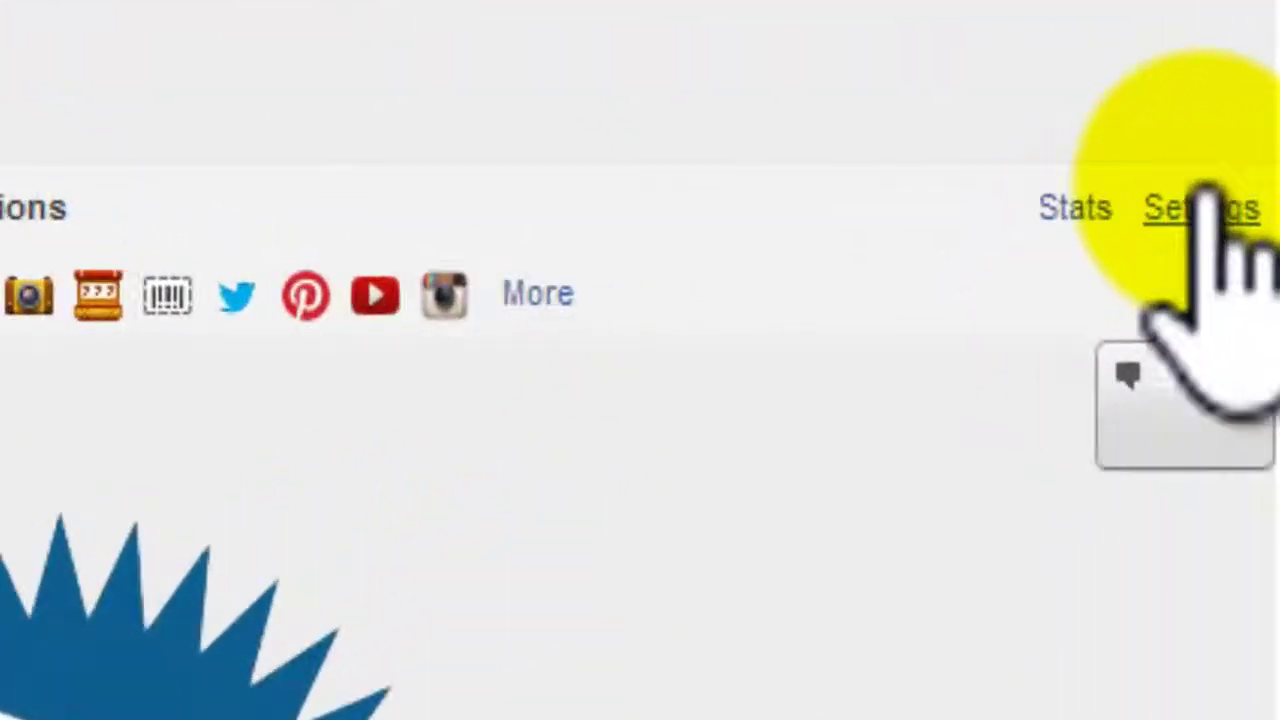
Delete the poweredWrapper div containing the MailChimp logo from the tab's Source box
left_click(929, 289)
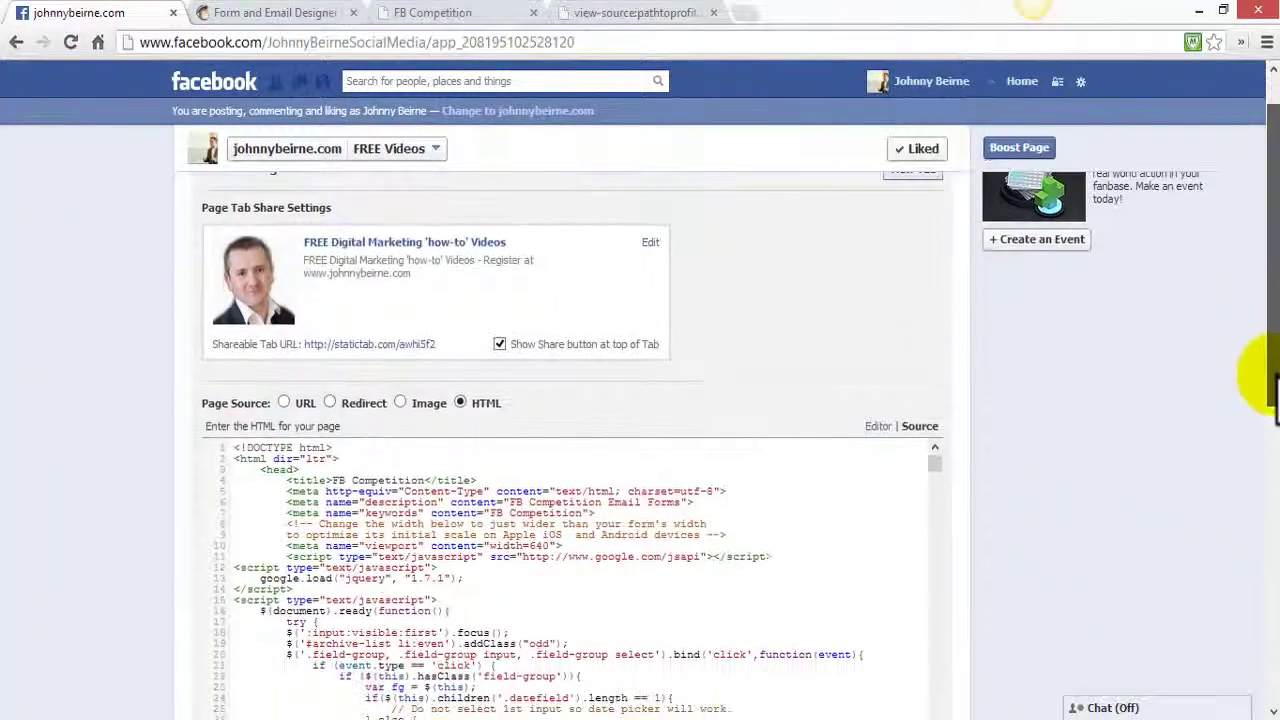
scroll(1273, 415, "down", 2)
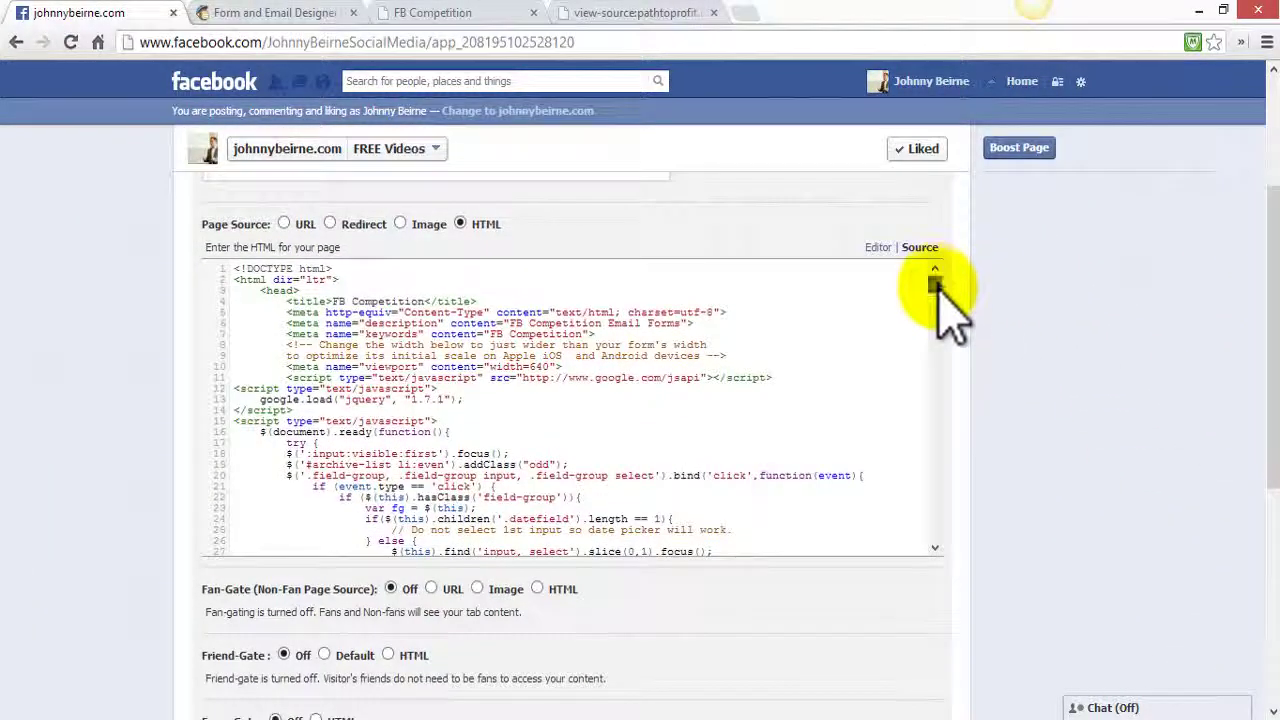
left_click_drag(936, 288, 937, 542)
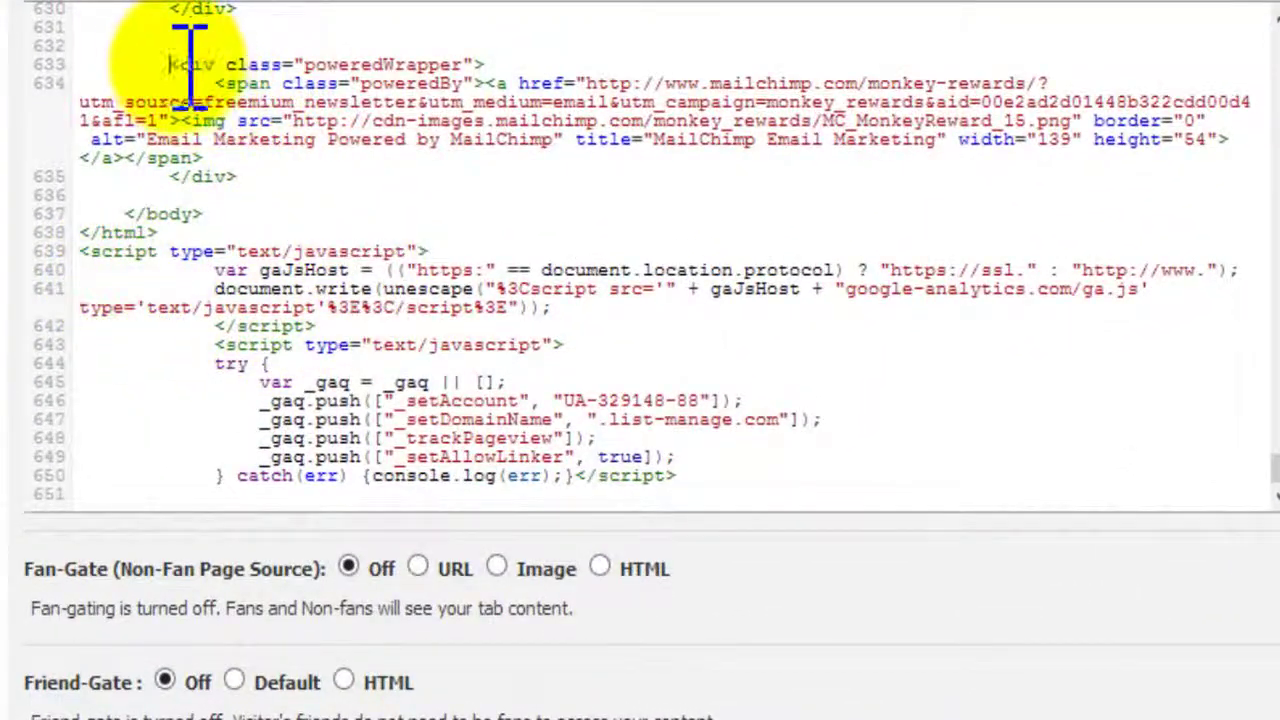
left_click_drag(172, 64, 262, 178)
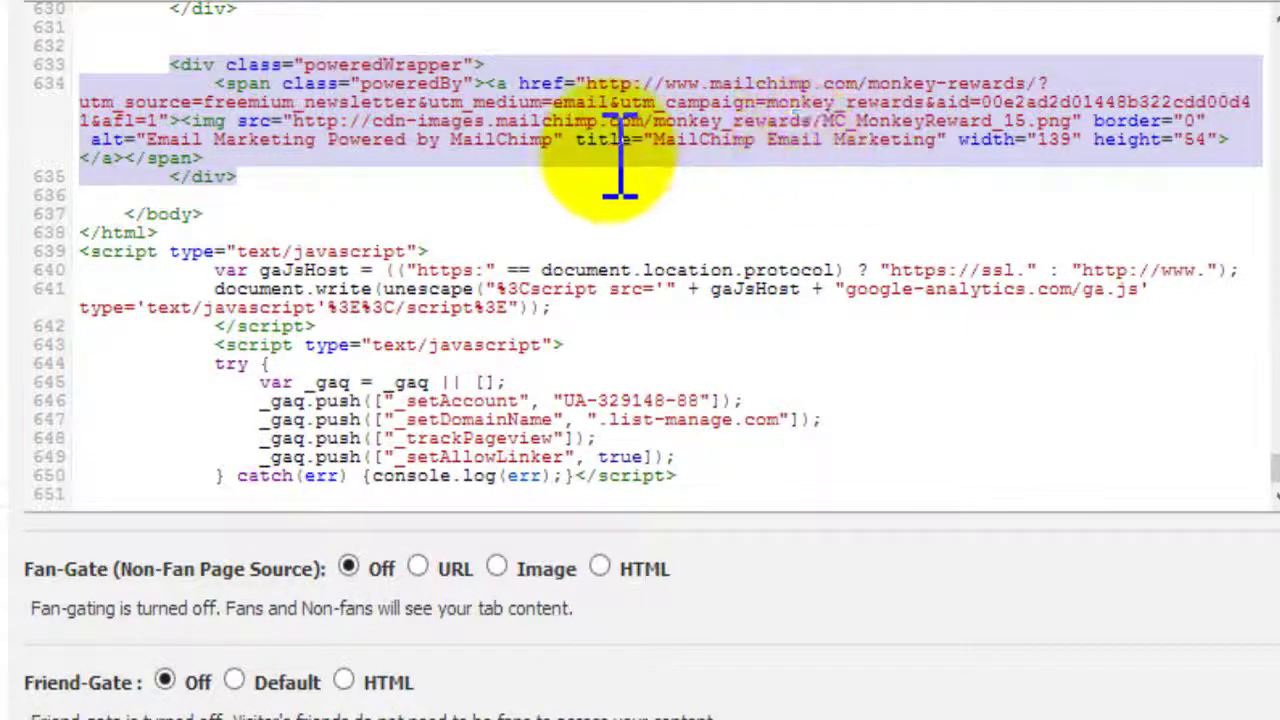
key("Delete")
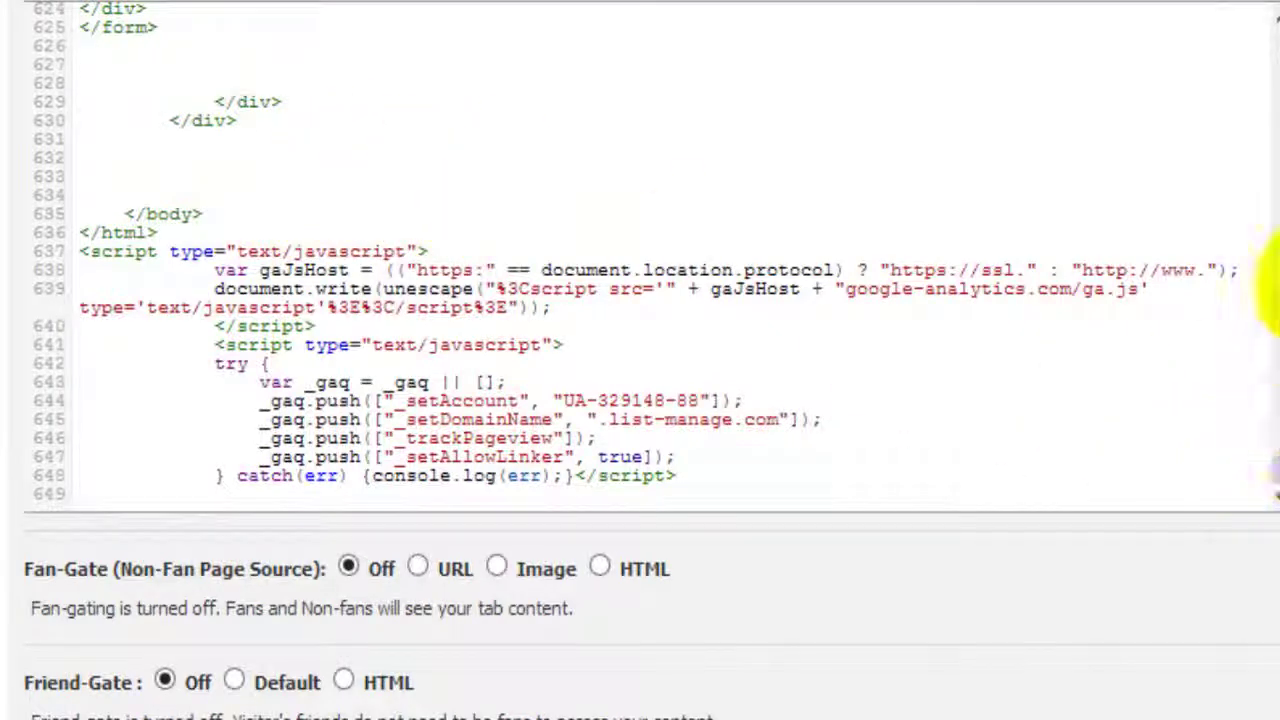
Scroll up the Source box to the submit input and set its value to 'Enter Competition'
scroll(1255, 30, "up", 5)
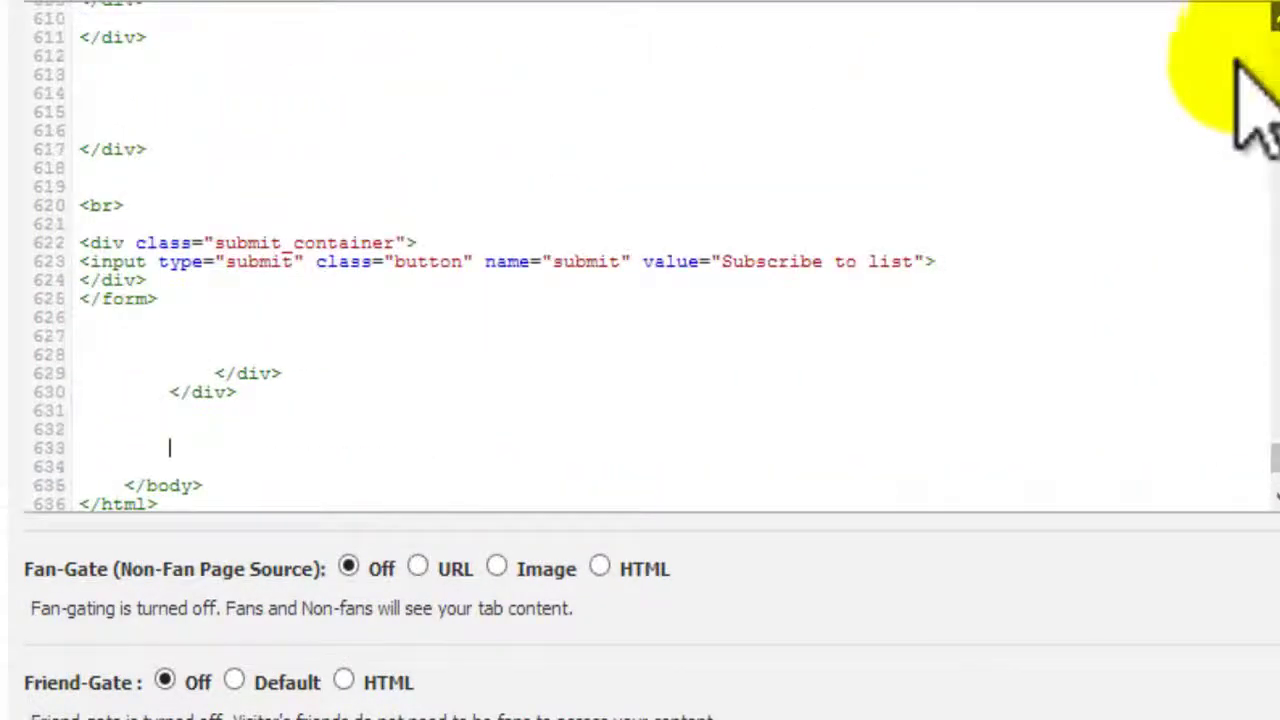
left_click_drag(914, 263, 760, 262)
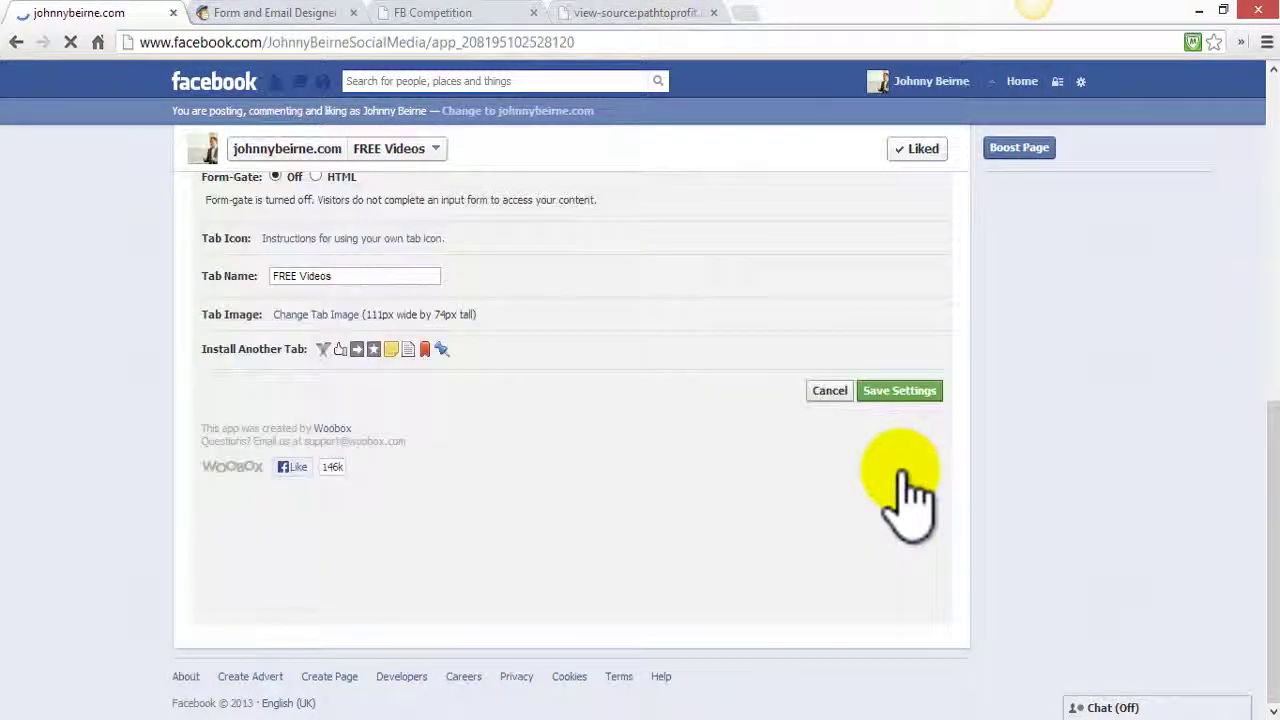
View the FREE Videos tab and test the logo-free form's Enter Competition button
left_click(287, 155)
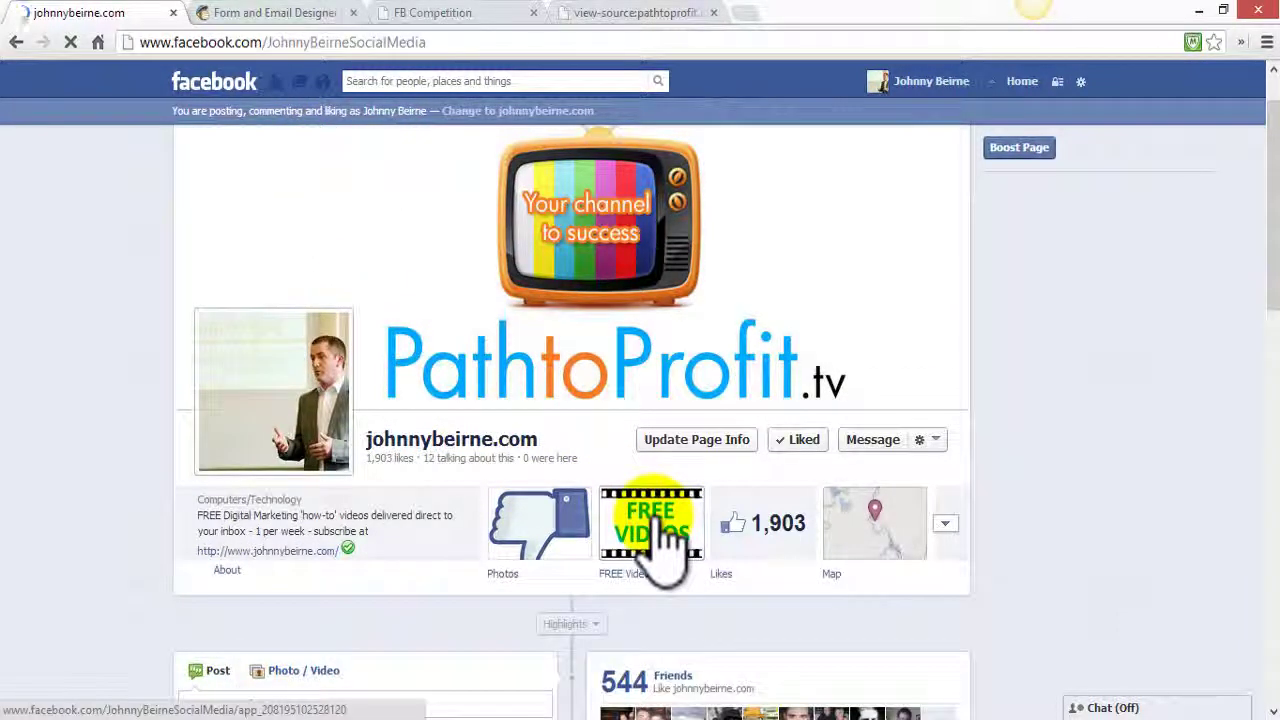
left_click(657, 522)
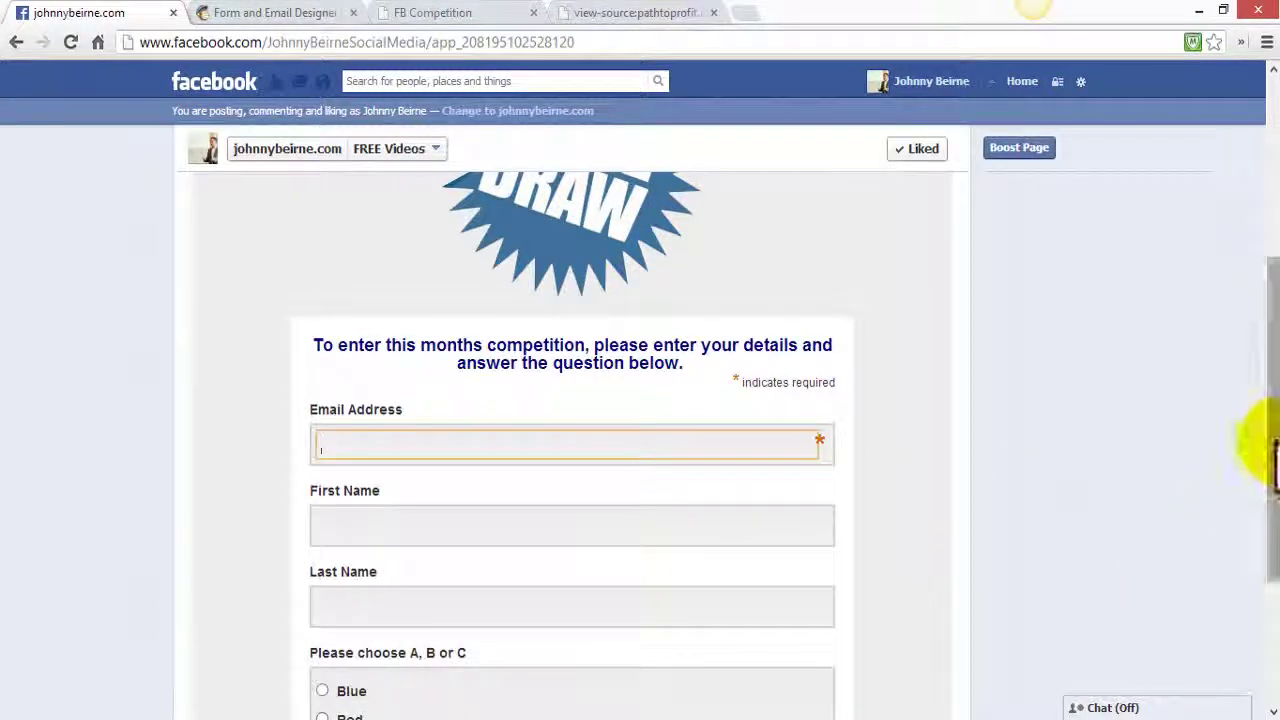
mouse_move(1272, 455)
left_mouse_down()
mouse_move(1274, 345)
mouse_move(1274, 572)
left_mouse_up()
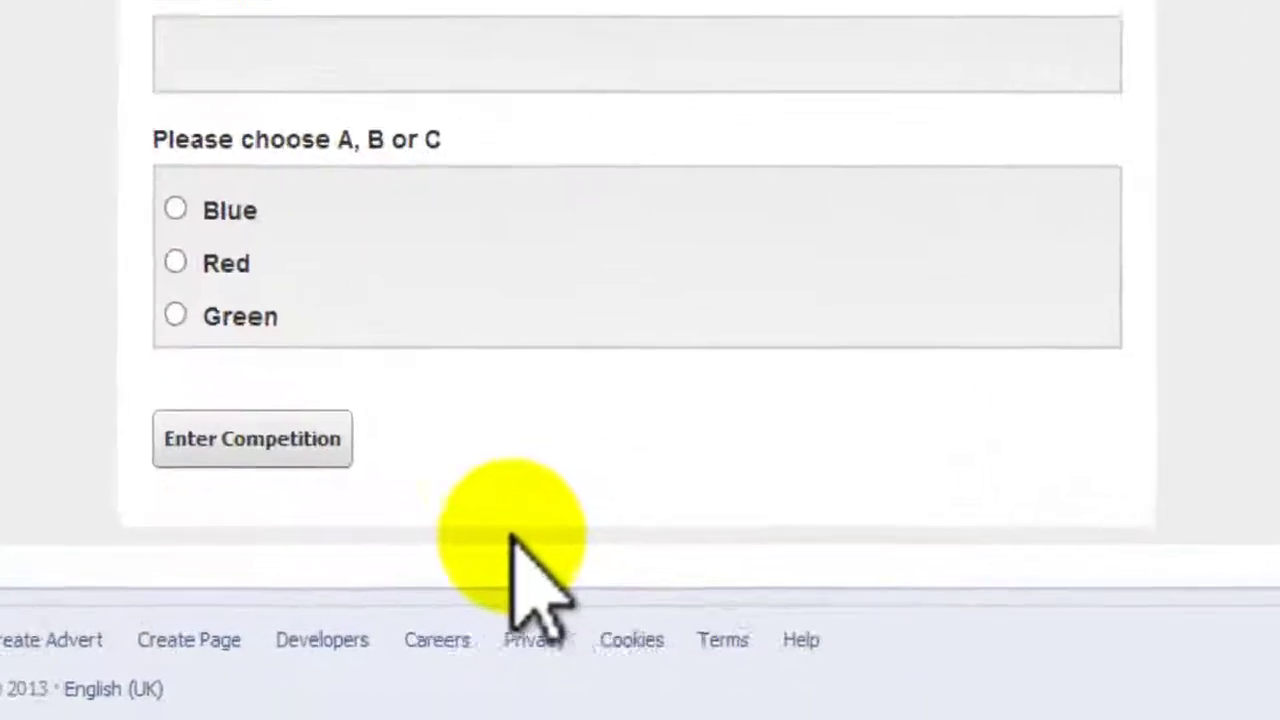
left_click(235, 450)
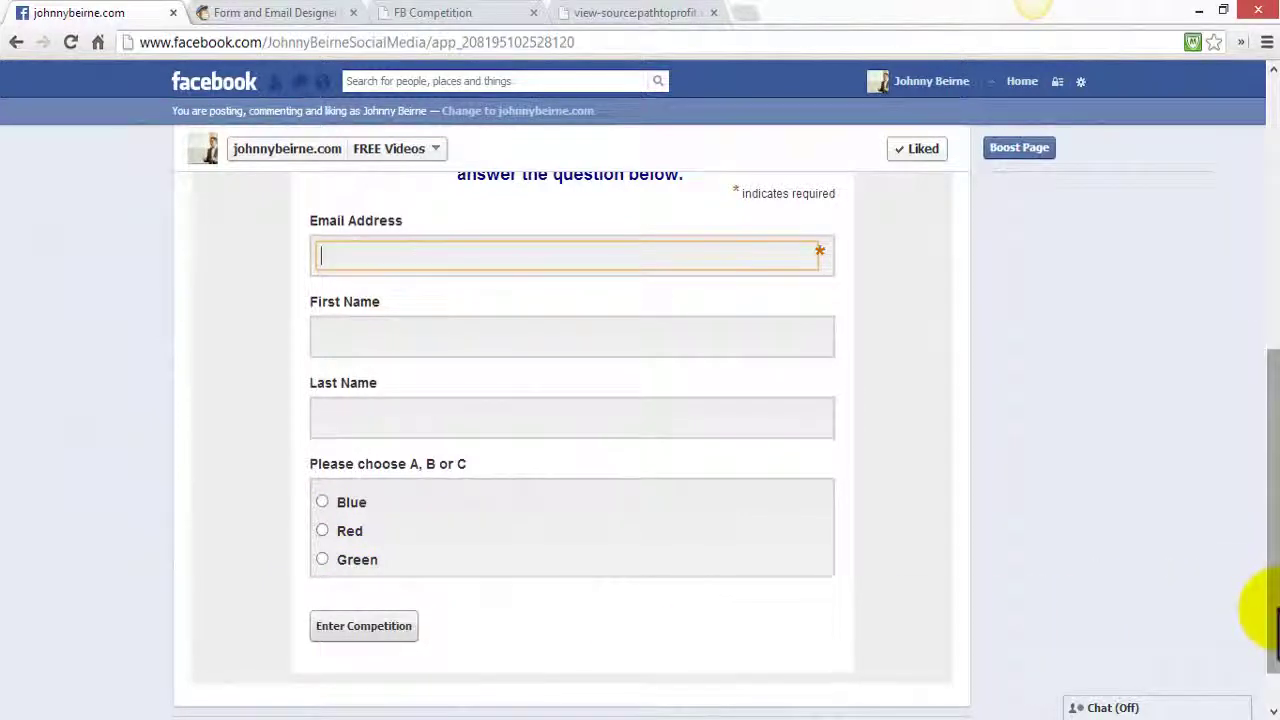
left_click_drag(1276, 550, 1276, 286)
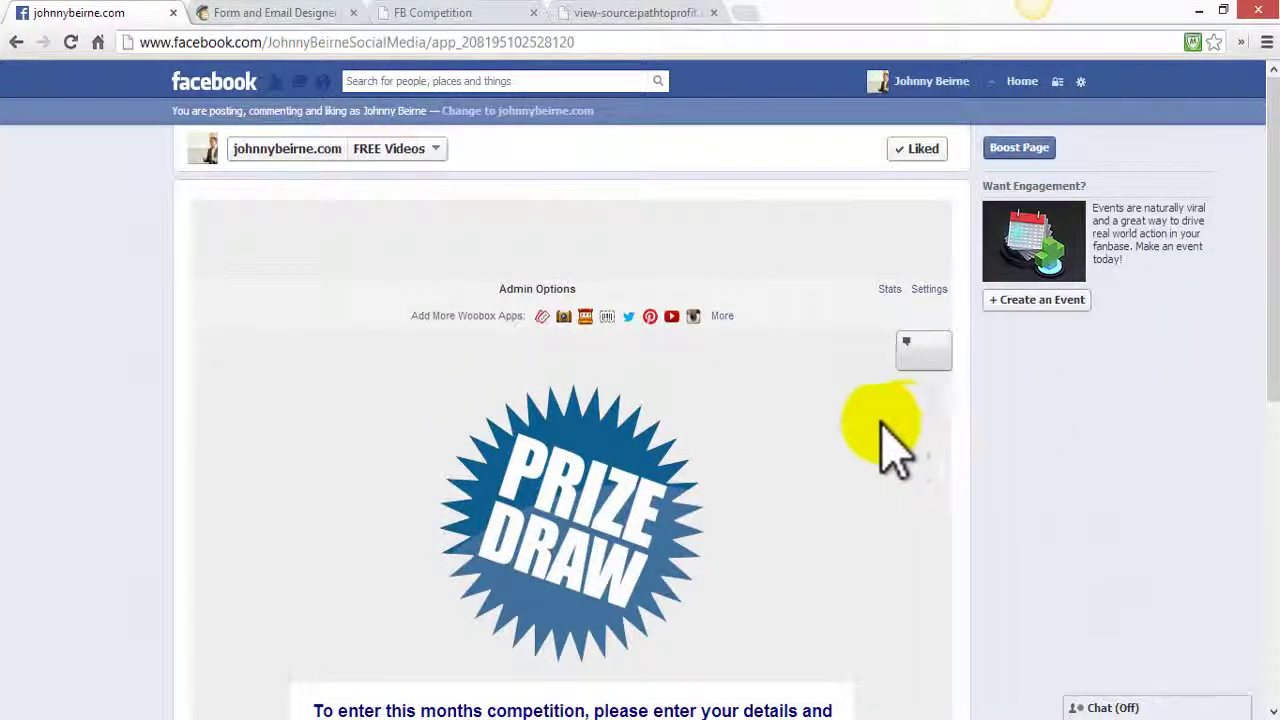